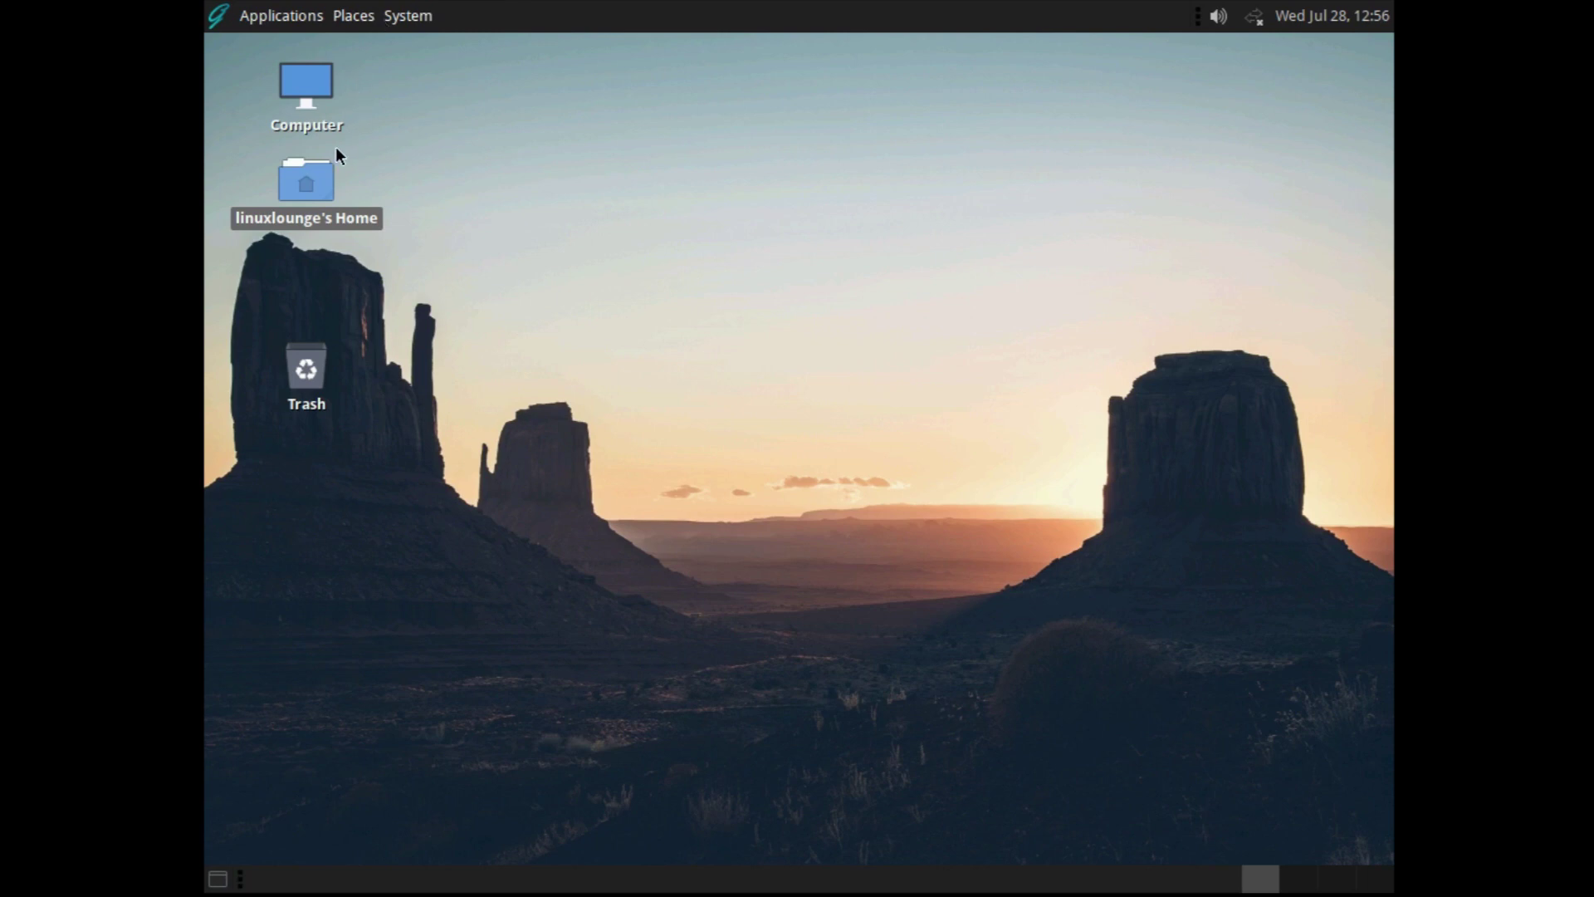
- Glance at the home folder, then browse the Applications menu's Accessories, Graphics and Internet categories
{"action": "double_click", "coordinate": [302, 197]}
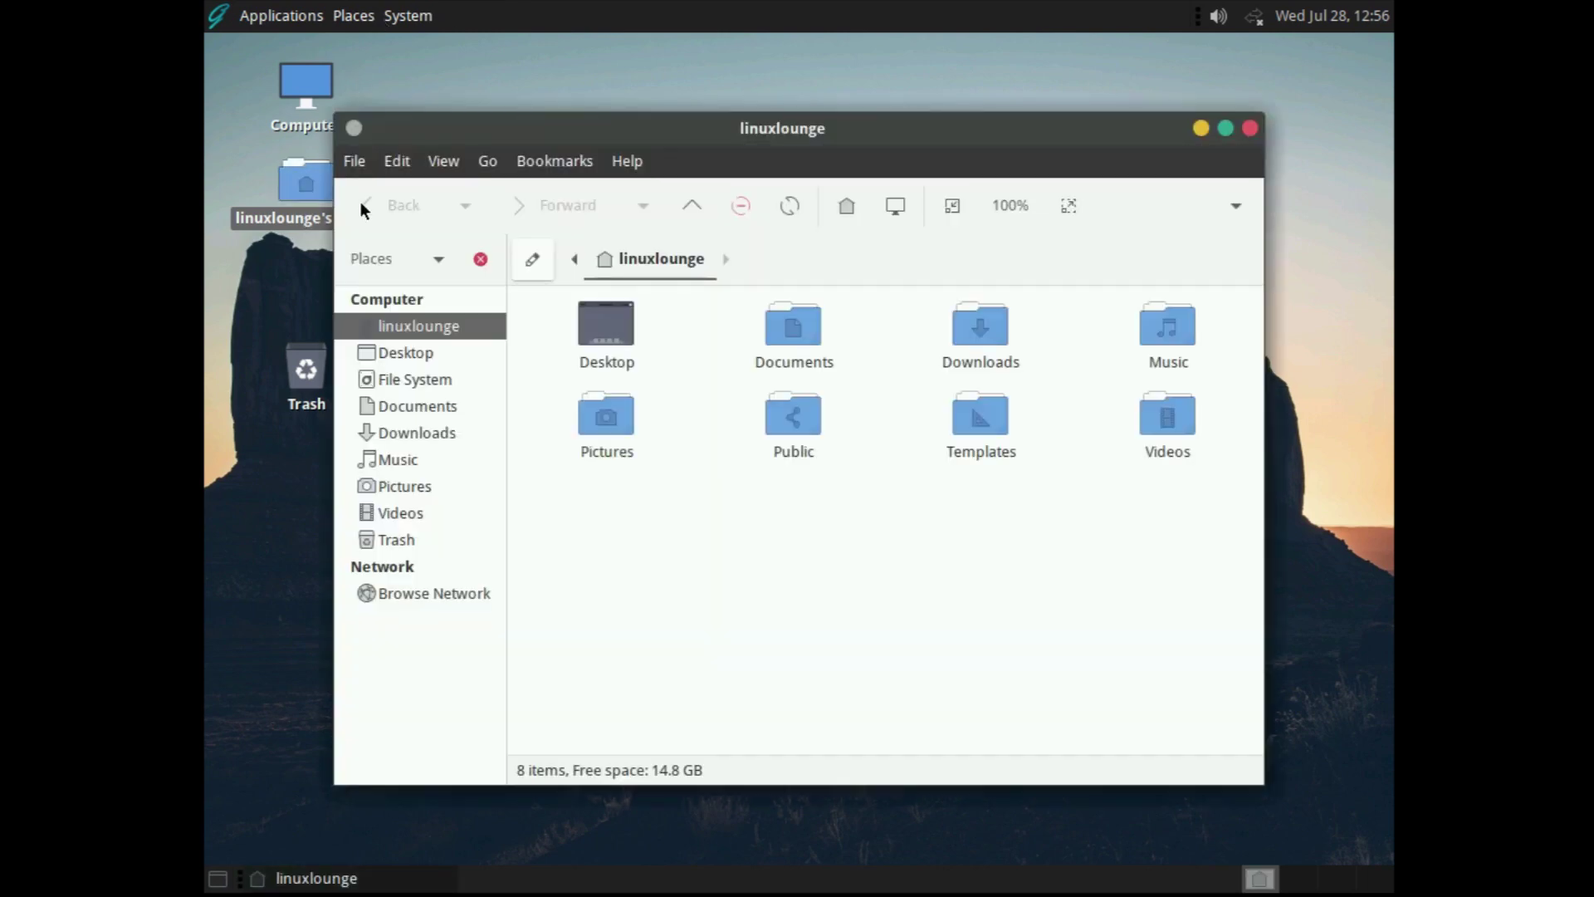
{"action": "left_click", "coordinate": [1250, 129]}
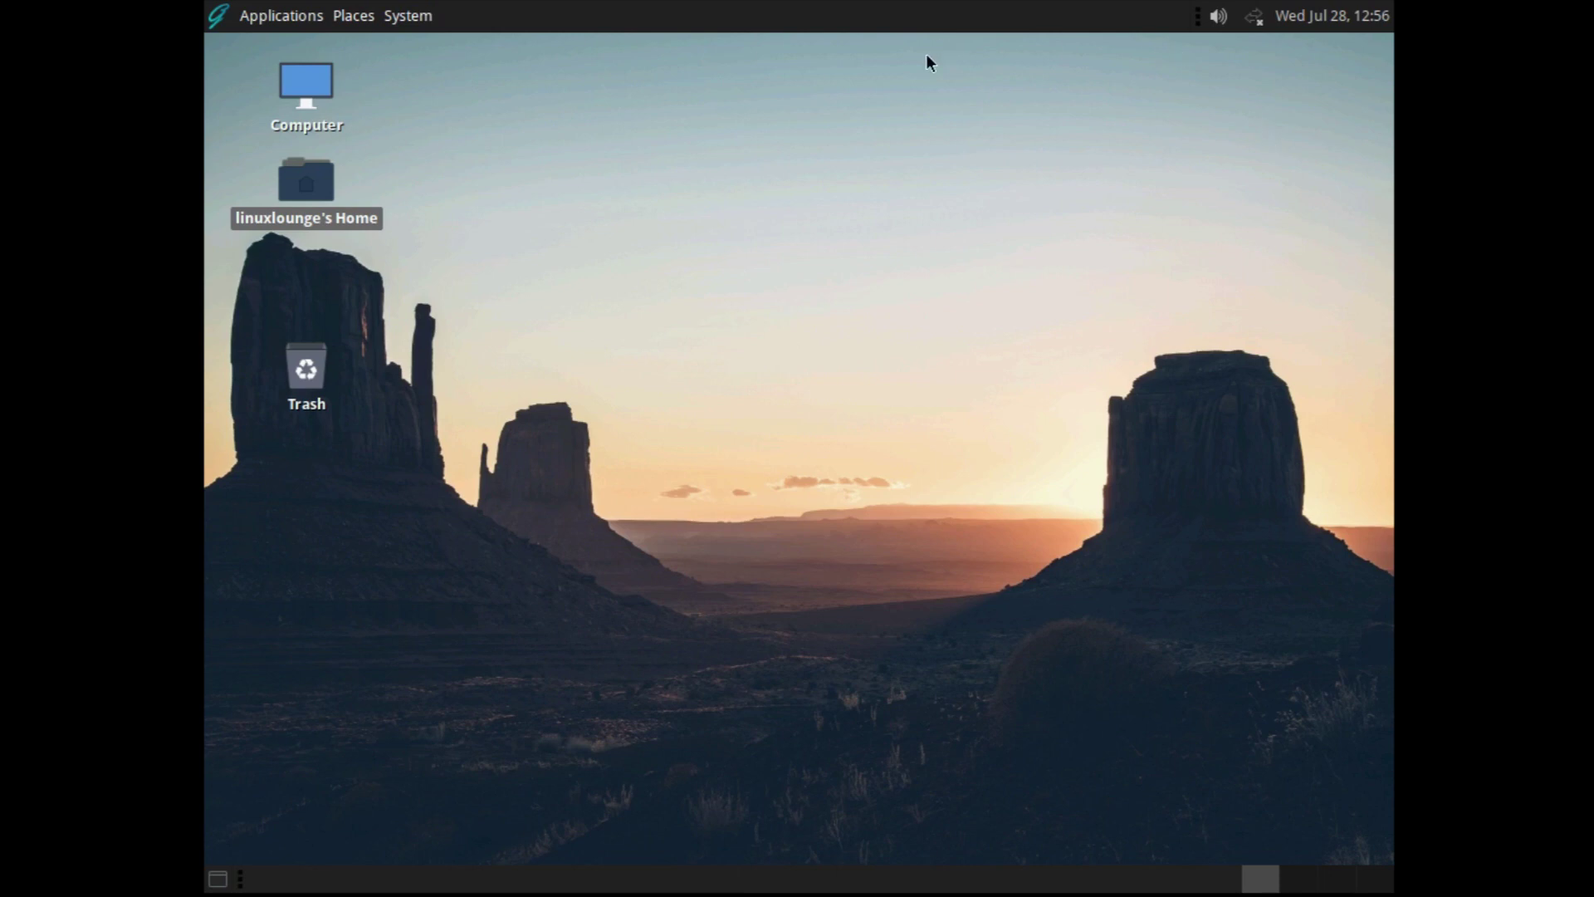
{"action": "left_click", "coordinate": [280, 17]}
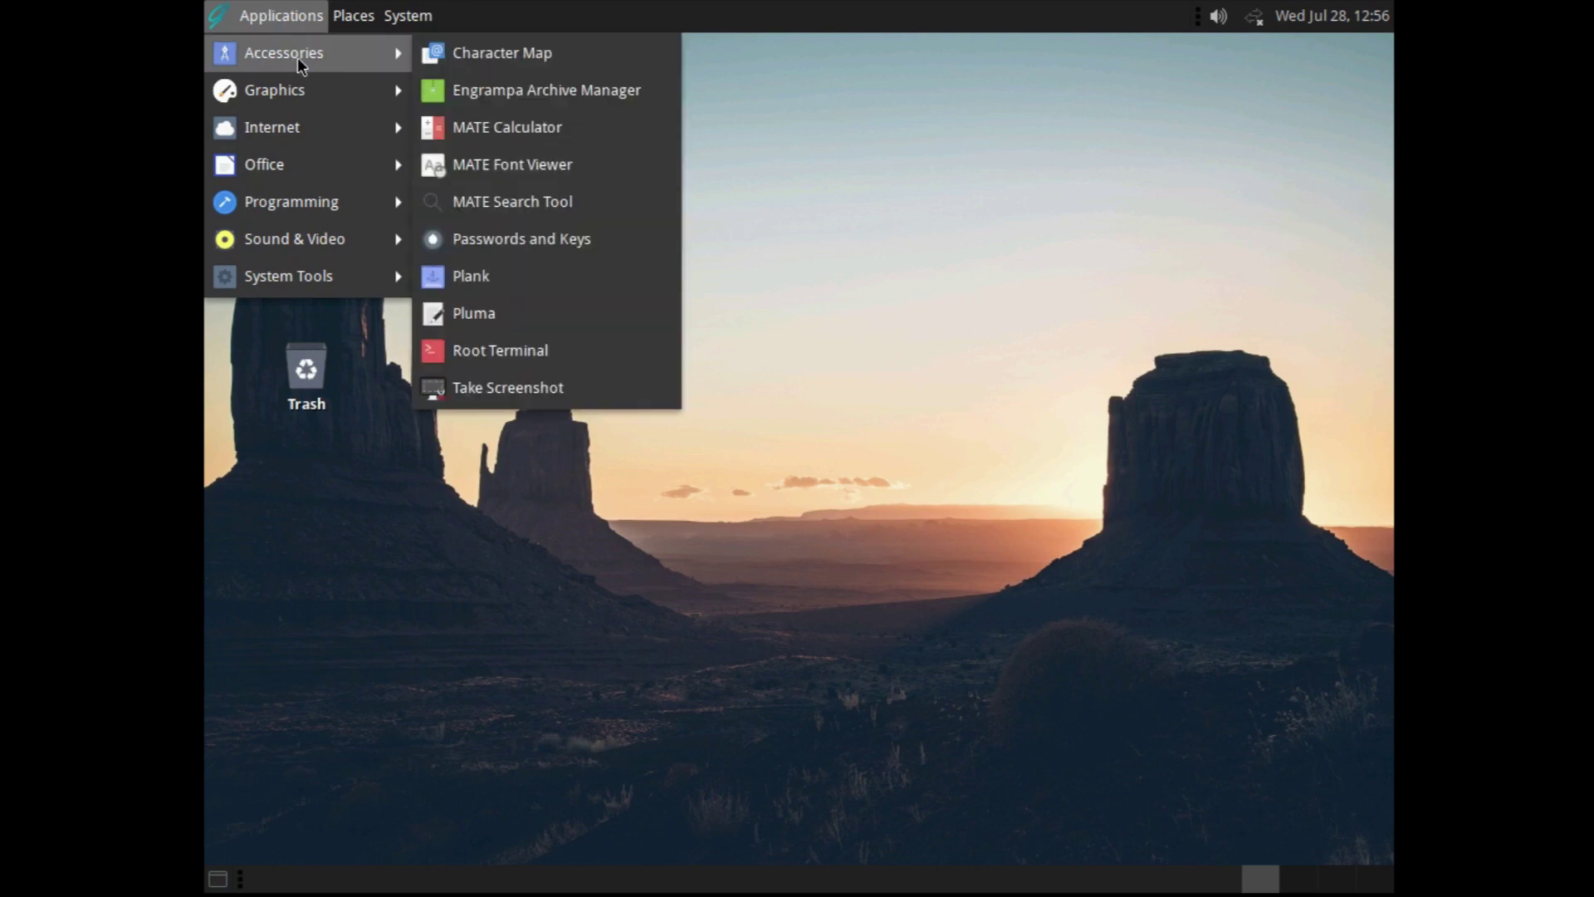
{"action": "mouse_move", "coordinate": [321, 41]}
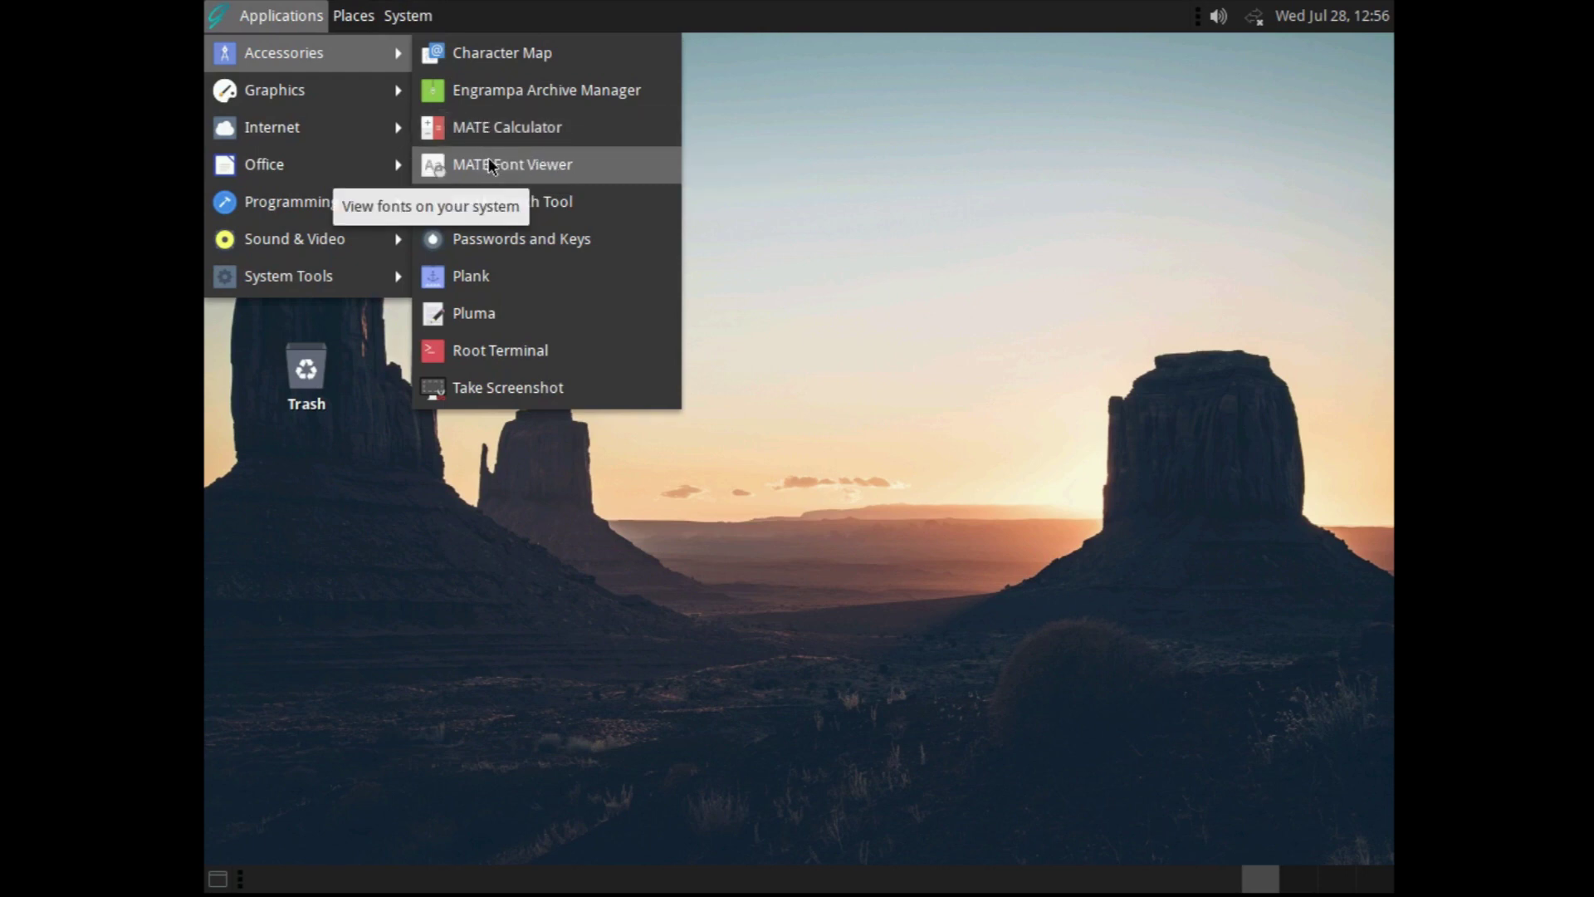
{"action": "mouse_move", "coordinate": [371, 101]}
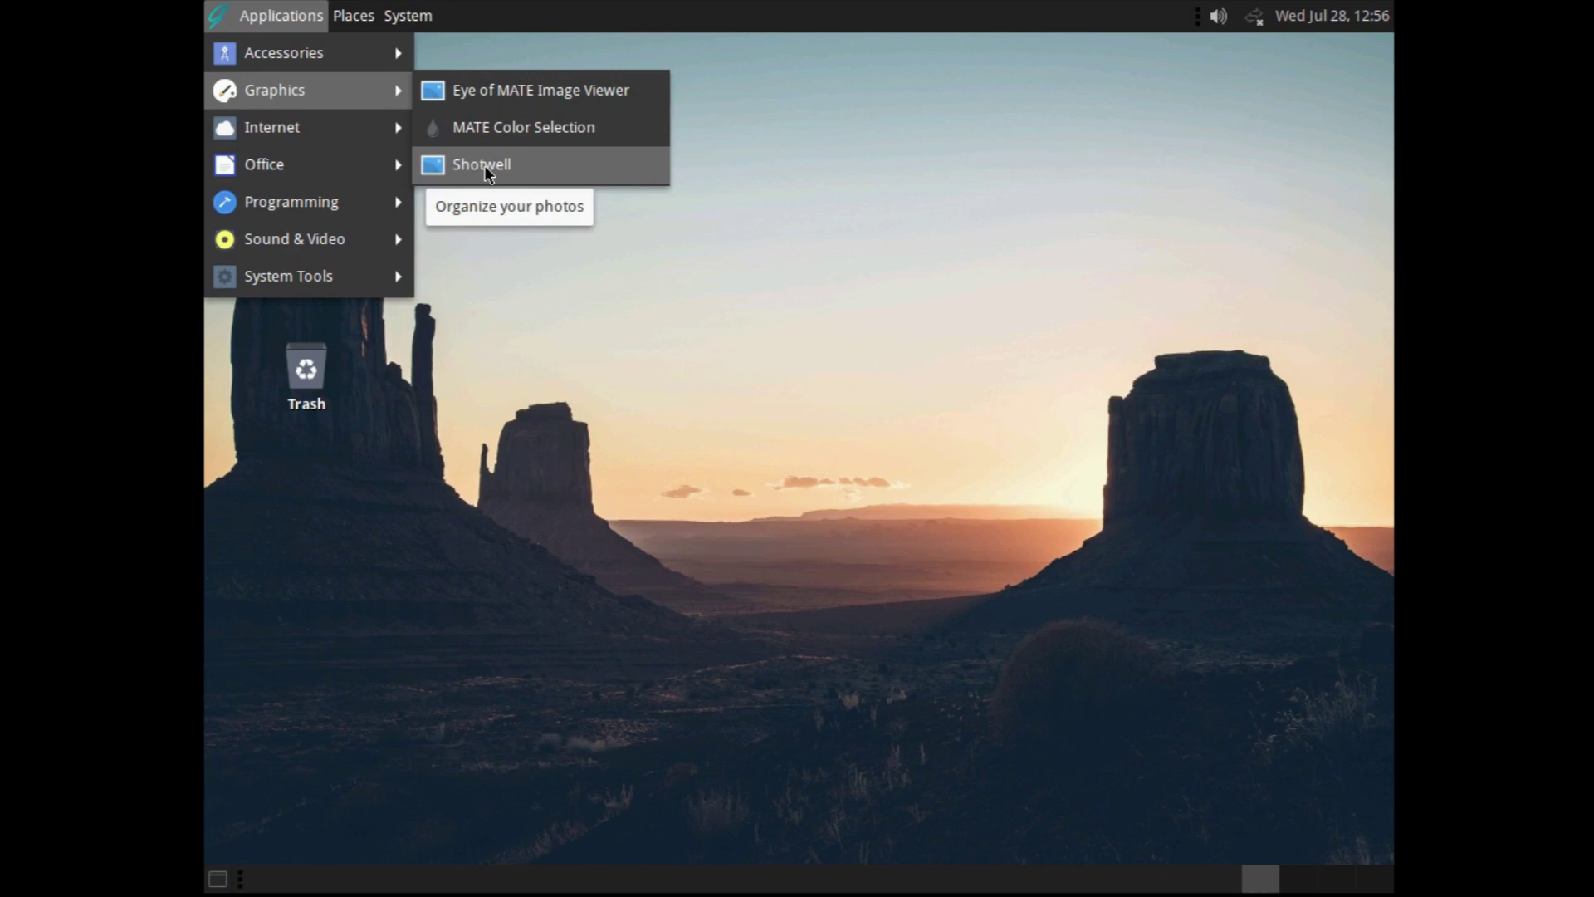
{"action": "mouse_move", "coordinate": [390, 129]}
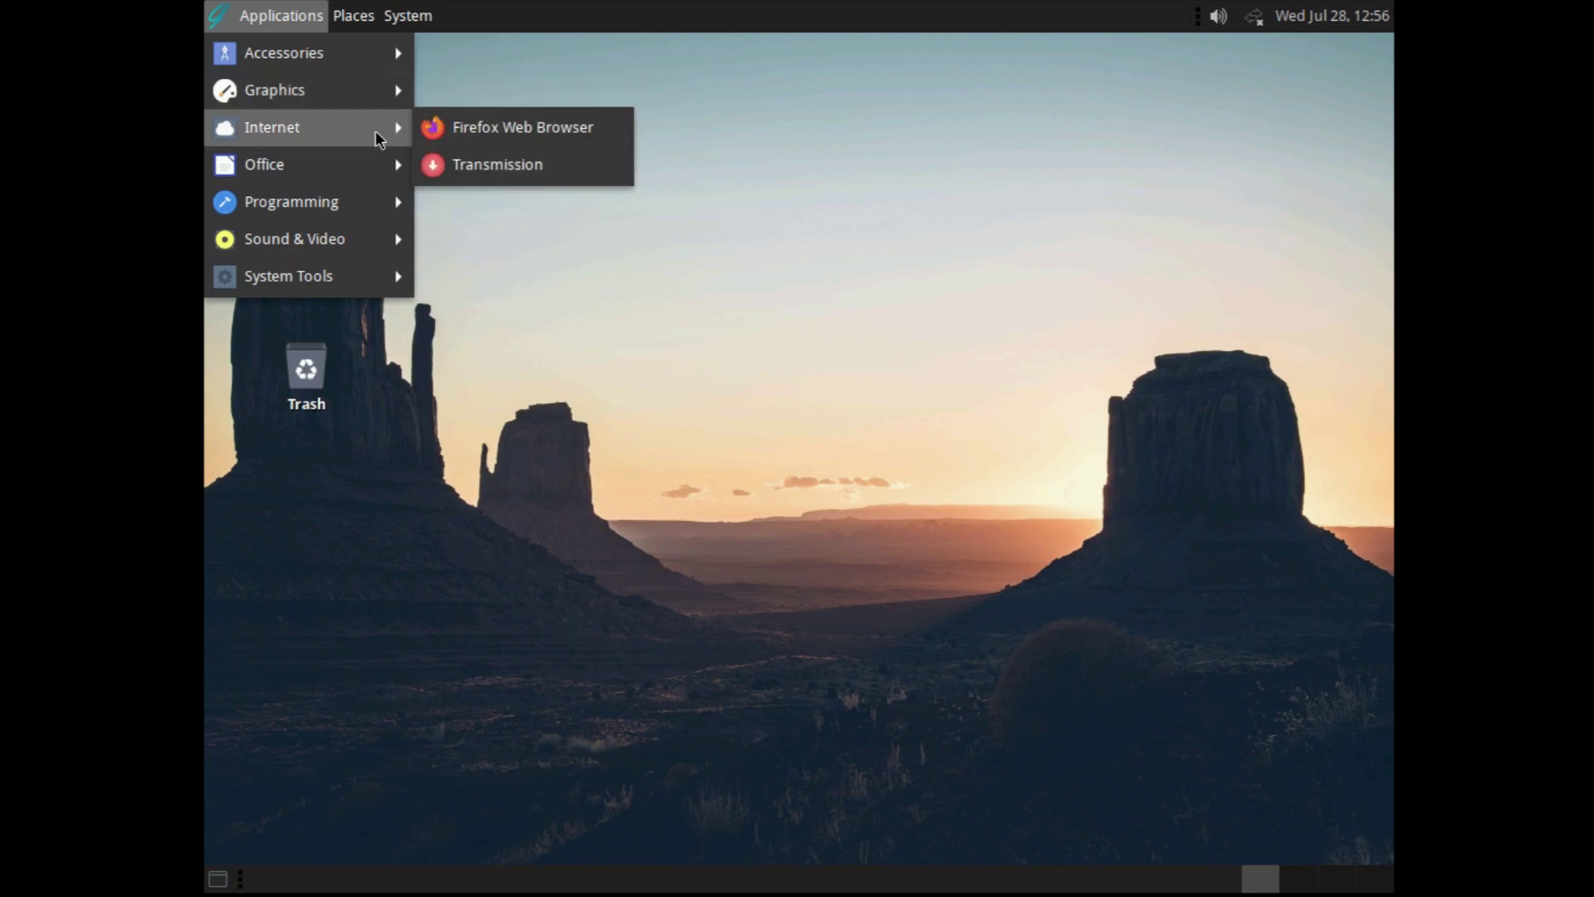
- Launch Firefox Web Browser and decline making it the default browser
{"action": "left_click", "coordinate": [463, 131]}
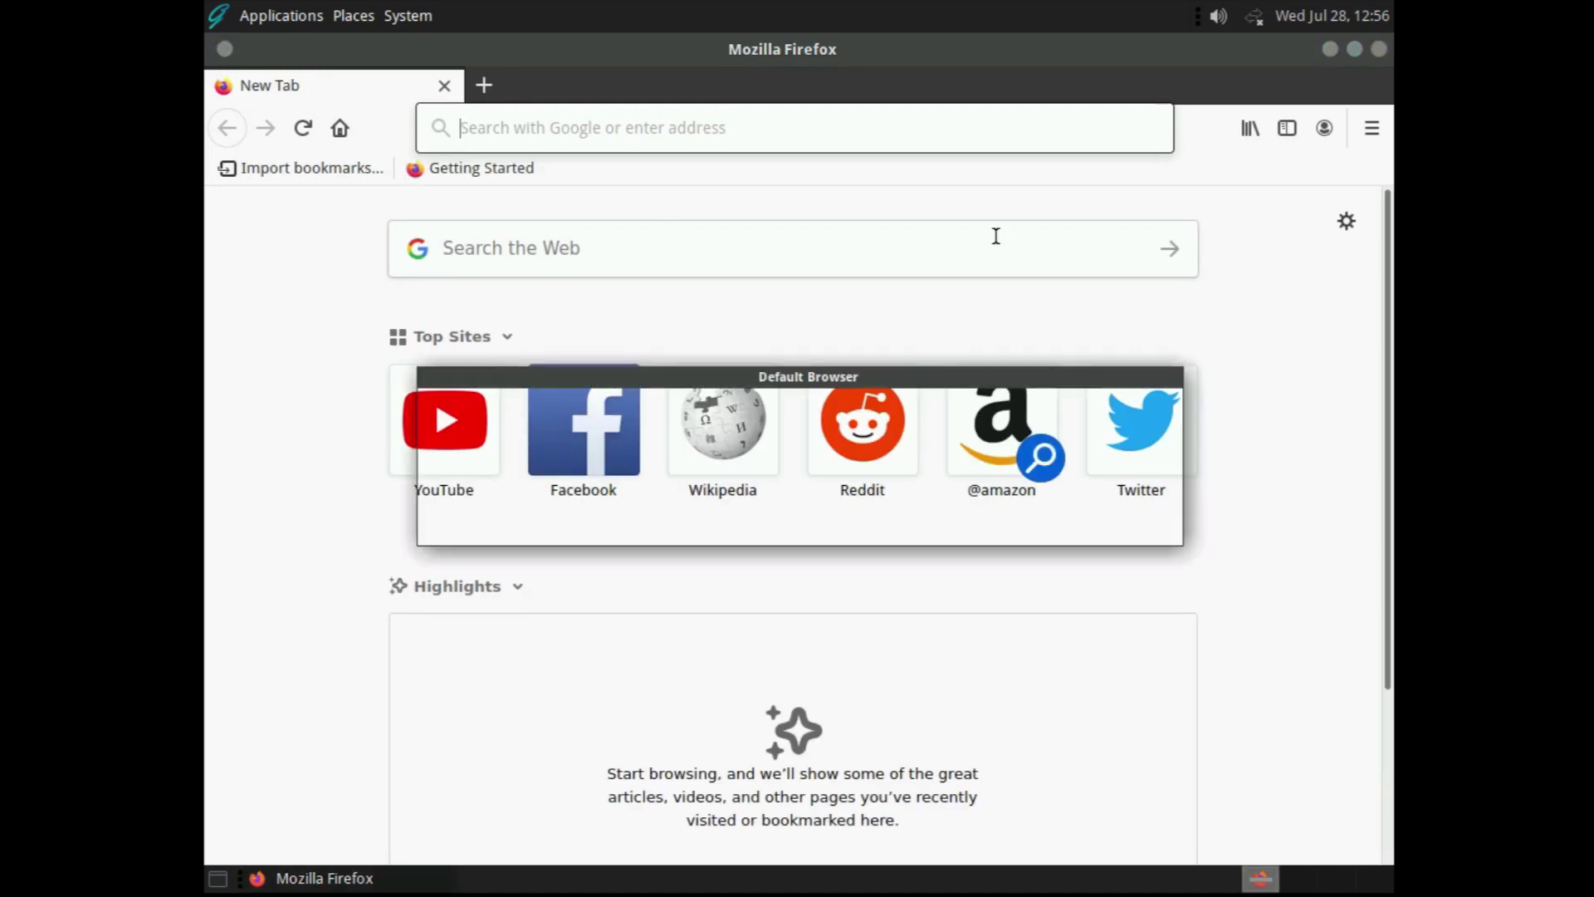
{"action": "left_click", "coordinate": [866, 513]}
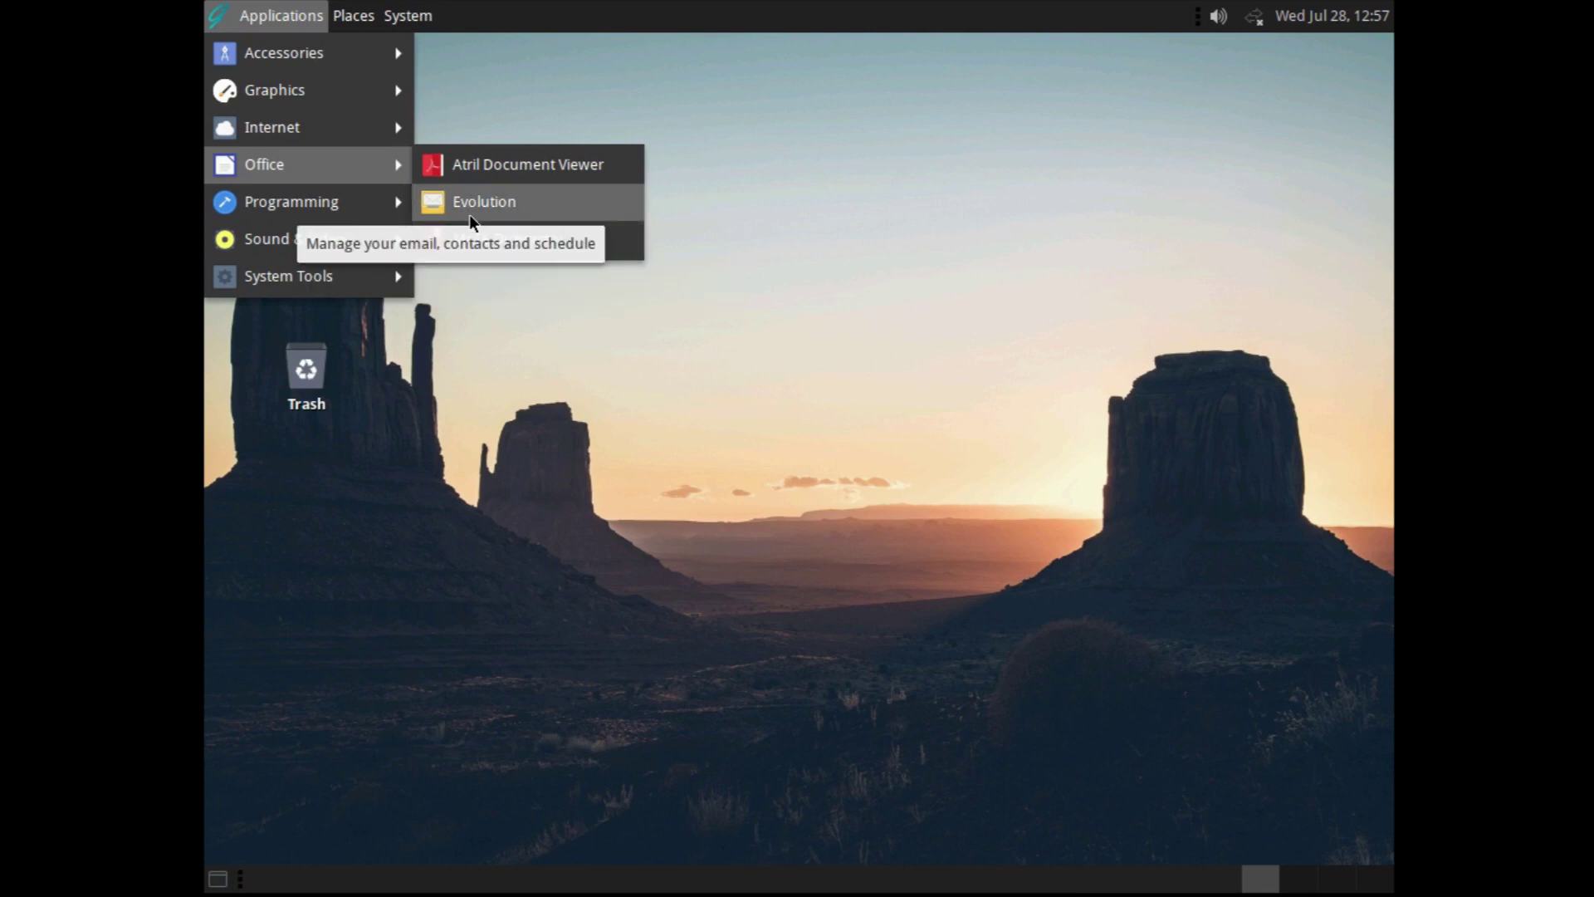
- Browse Office, Programming, Sound & Video and System Tools, then launch Caja from System Tools
{"action": "mouse_move", "coordinate": [337, 199]}
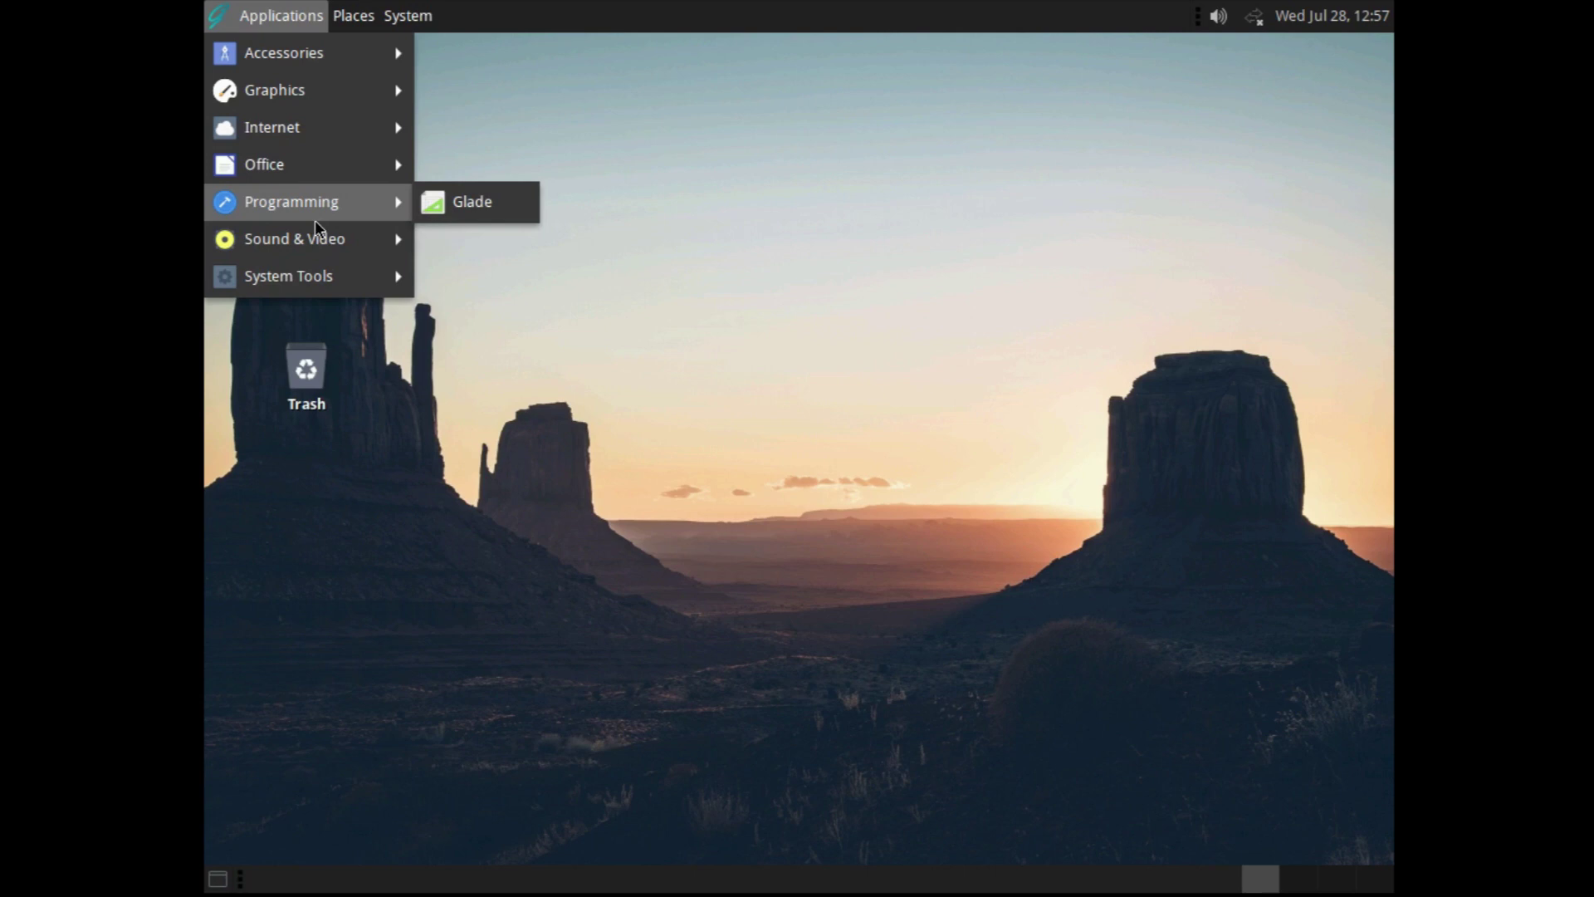
{"action": "mouse_move", "coordinate": [312, 229]}
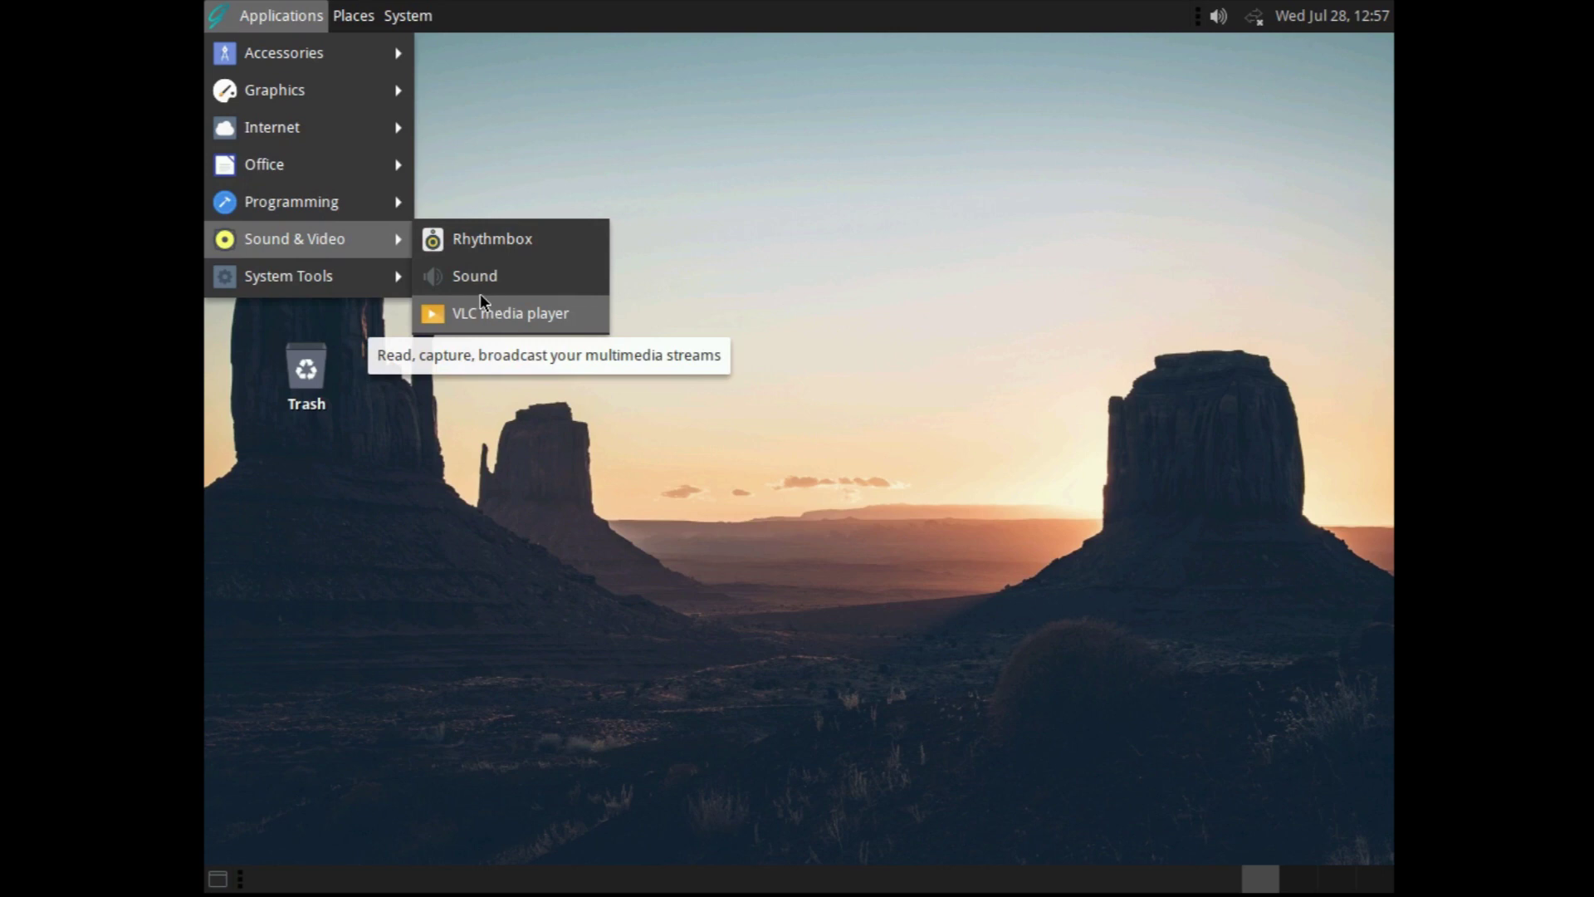
{"action": "mouse_move", "coordinate": [297, 282]}
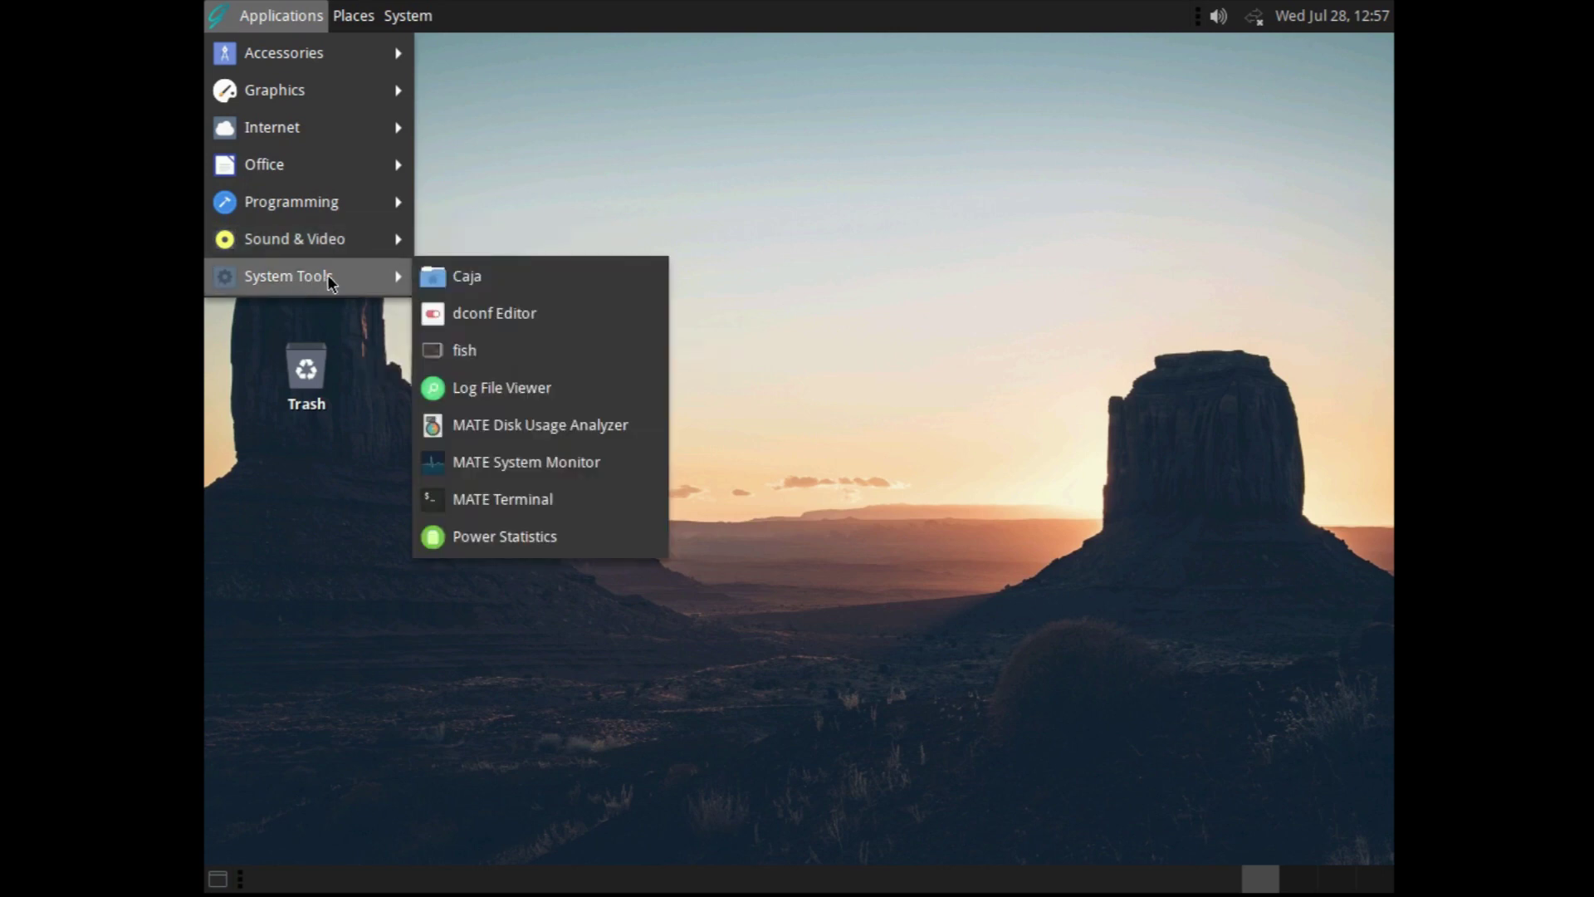
{"action": "left_click", "coordinate": [492, 275]}
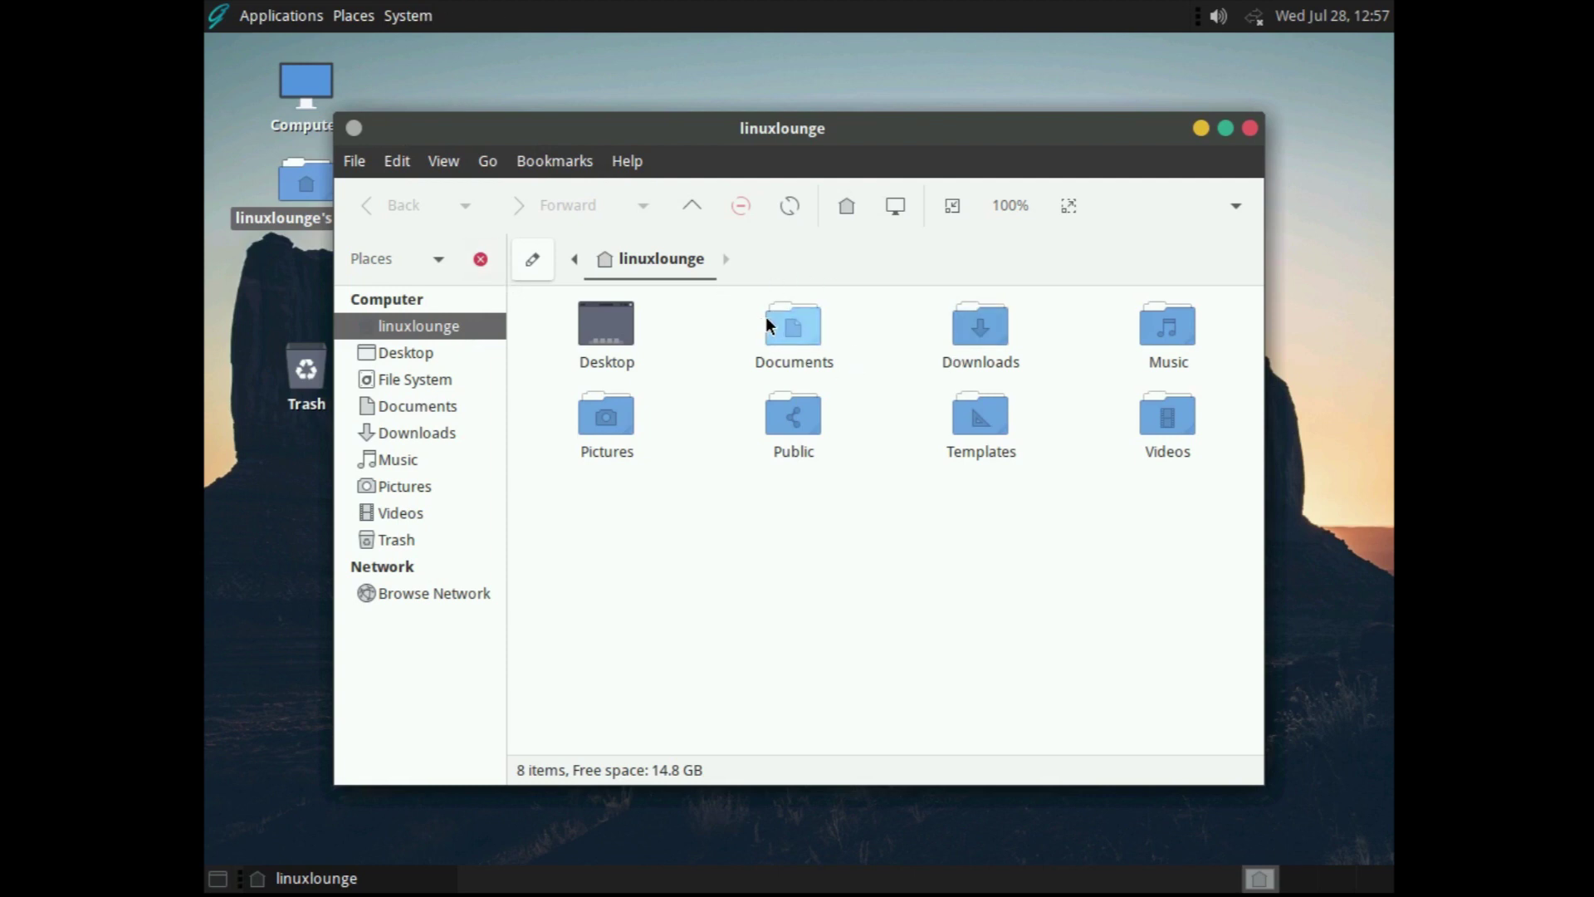
- Close Caja and open Appearance Preferences via System > Preferences > Look and Feel
{"action": "left_click", "coordinate": [1249, 128]}
{"action": "left_click", "coordinate": [407, 16]}
{"action": "mouse_move", "coordinate": [488, 83]}
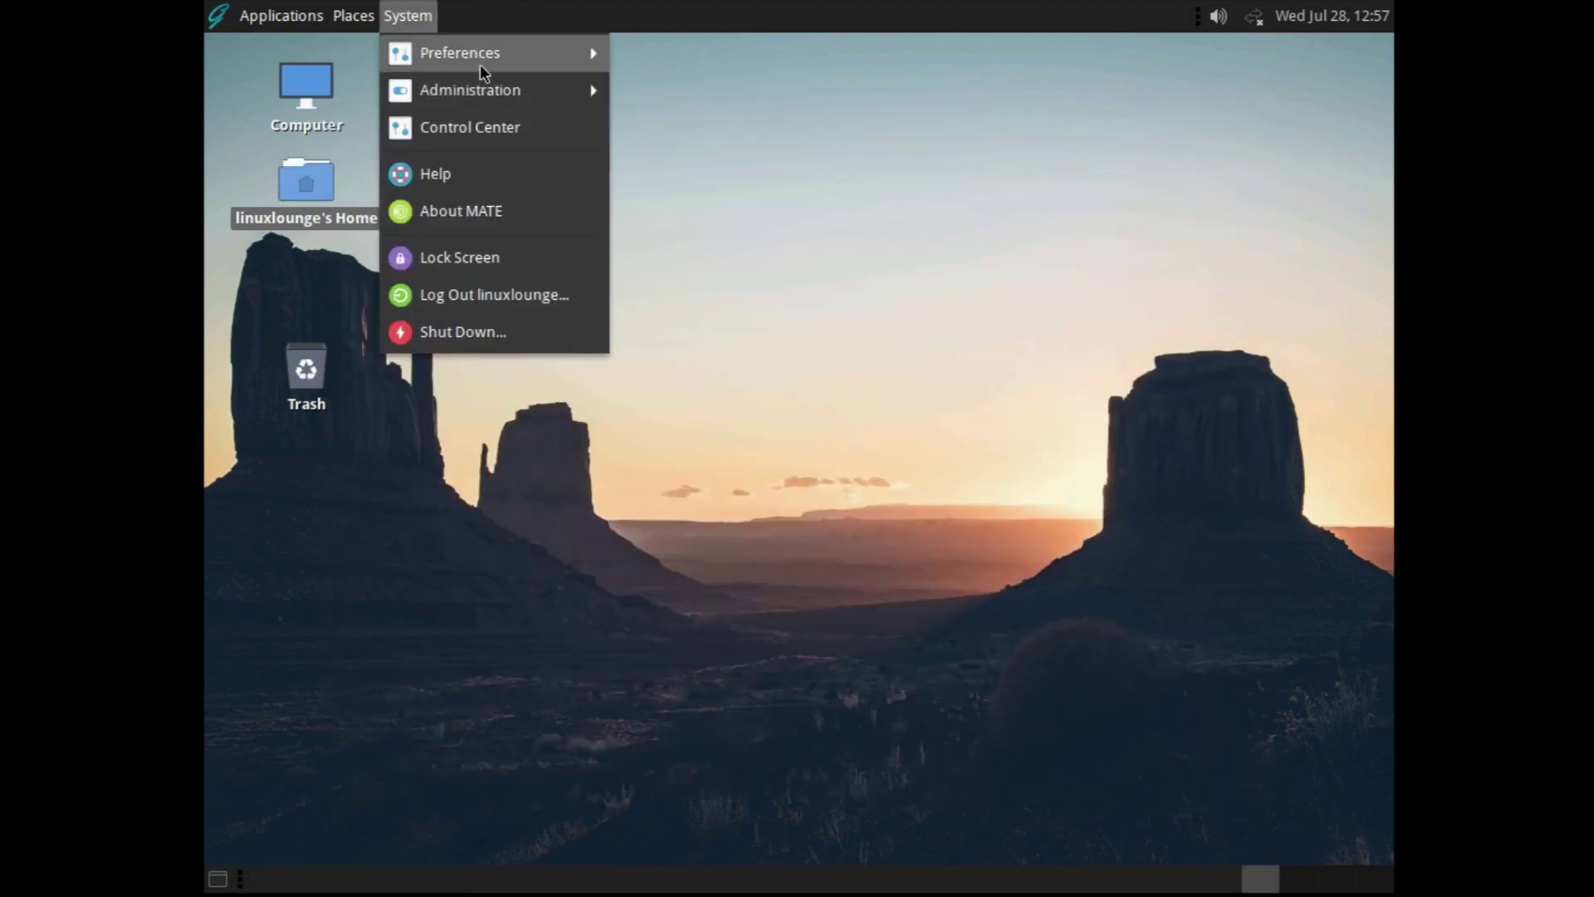
{"action": "mouse_move", "coordinate": [720, 63]}
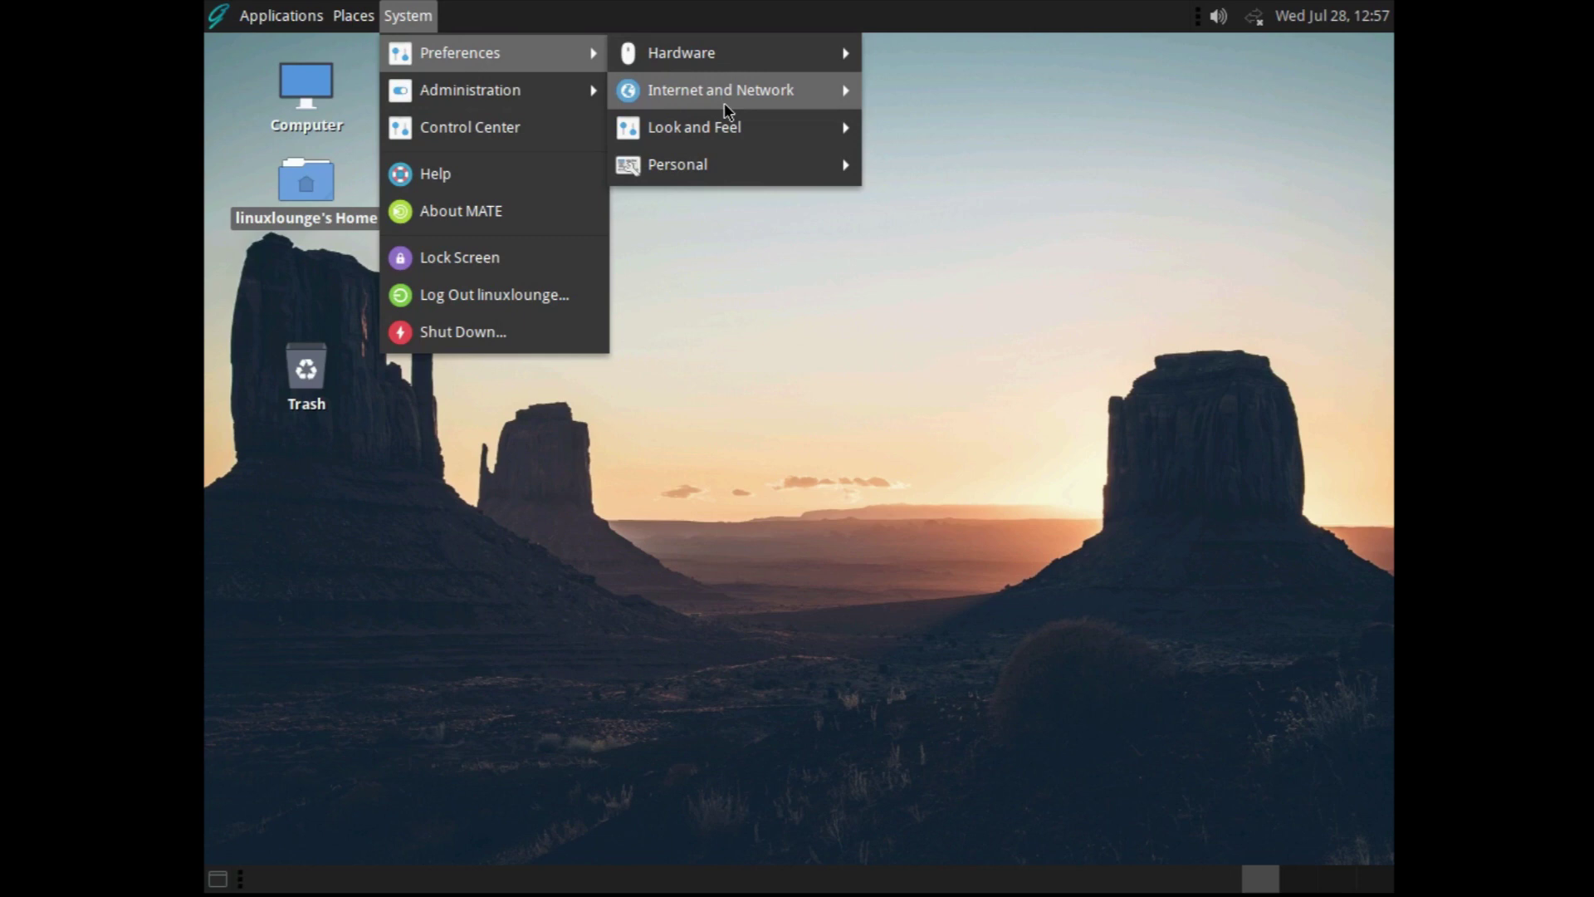
{"action": "mouse_move", "coordinate": [732, 133]}
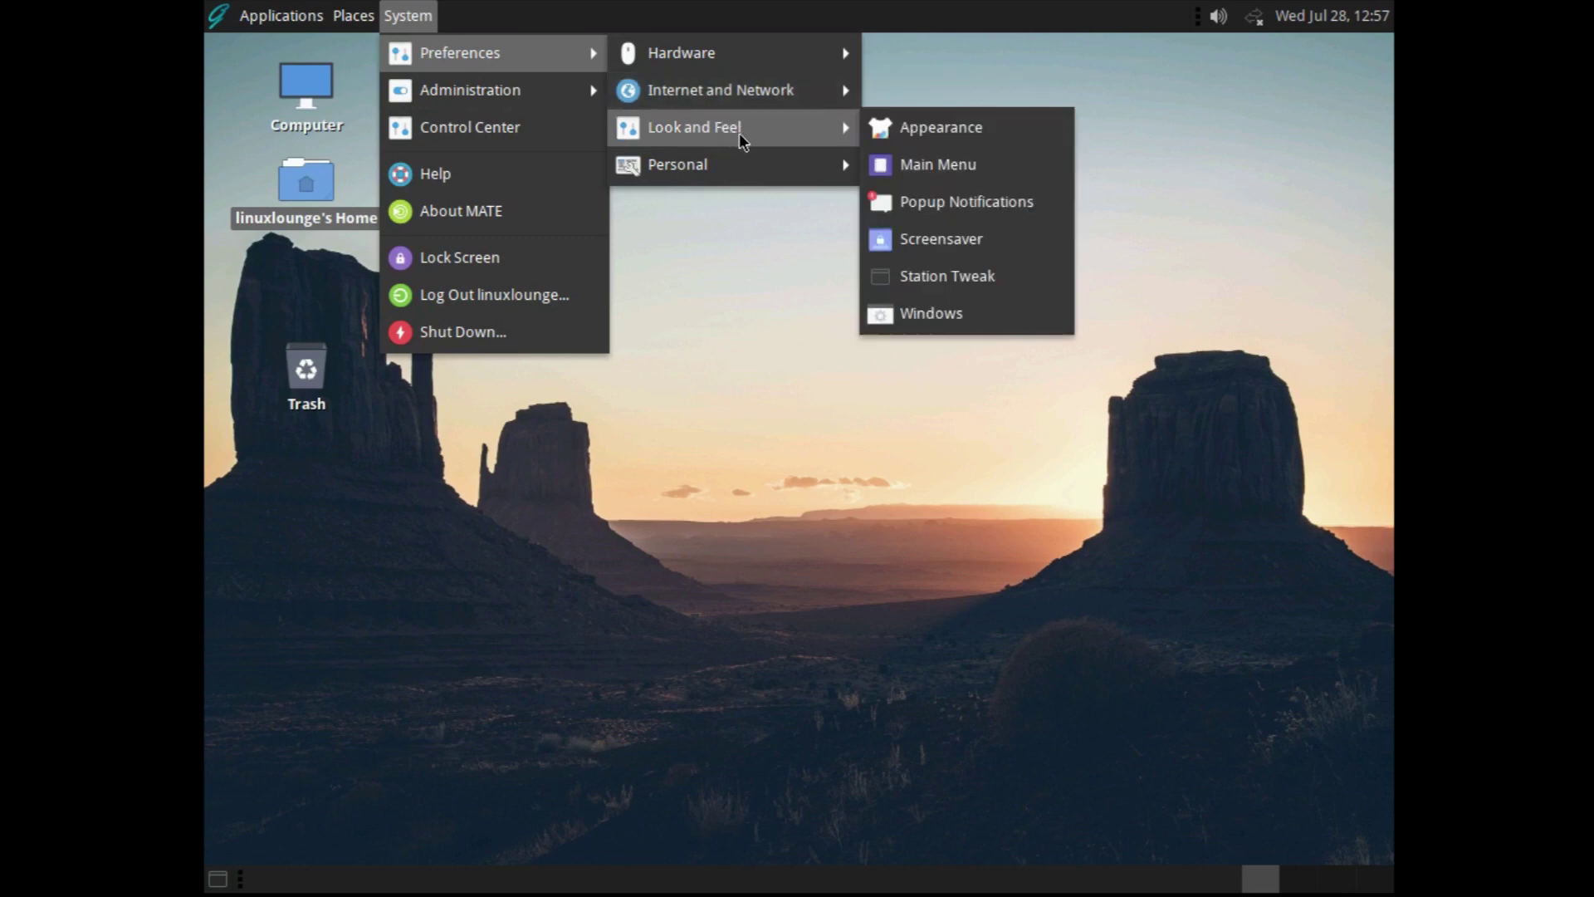
{"action": "left_click", "coordinate": [876, 139]}
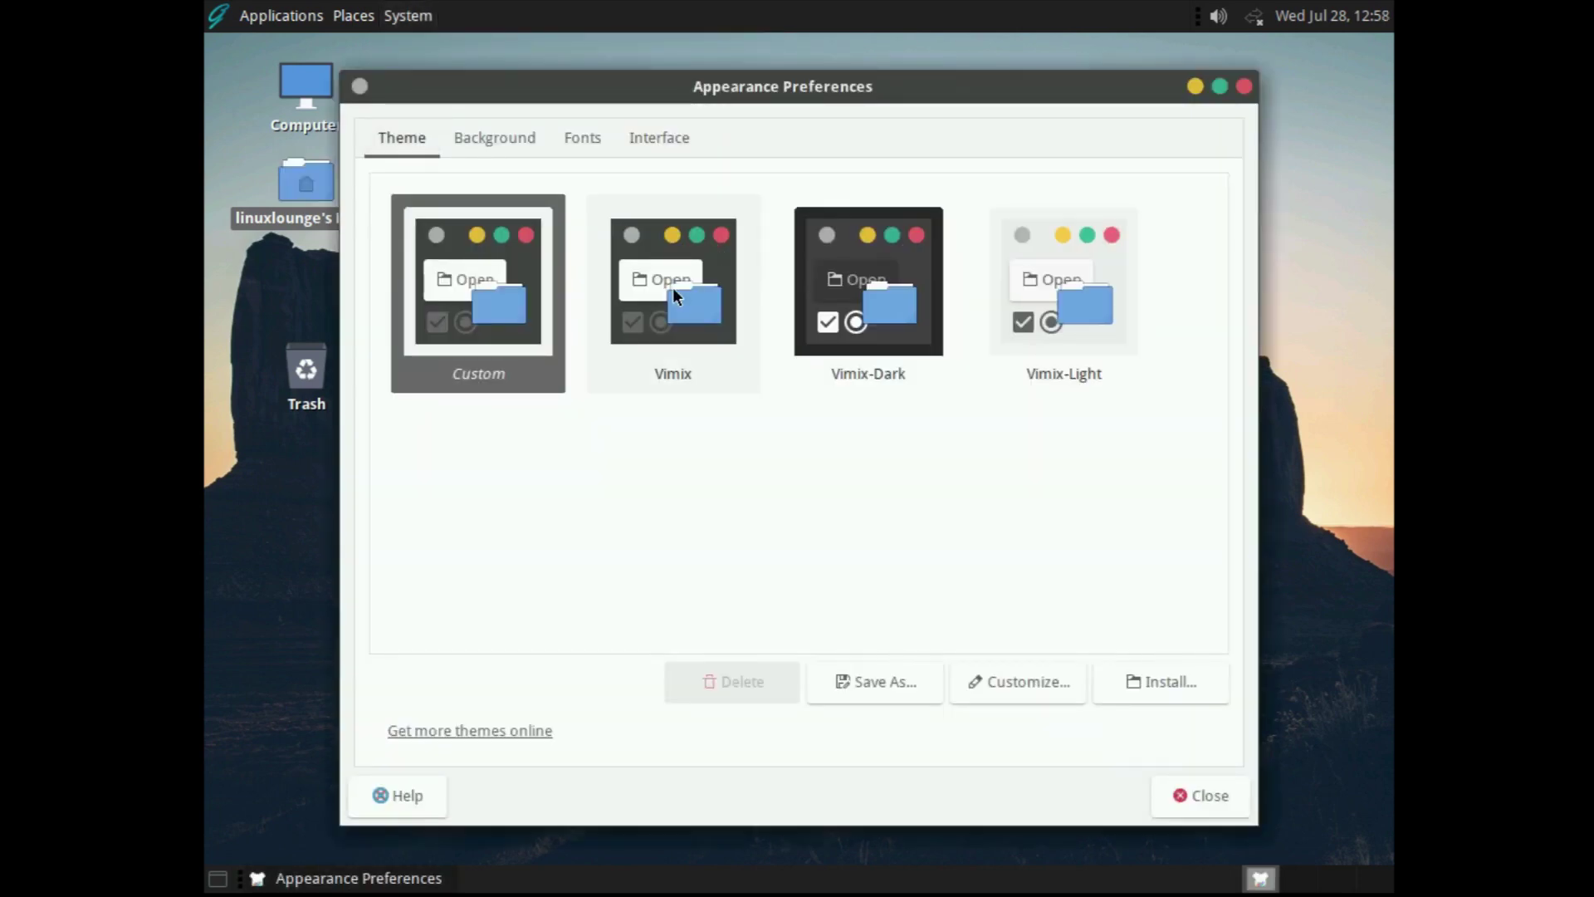
- Apply the Vimix-Dark theme, close Appearance Preferences, and reopen the System menu
{"action": "left_click", "coordinate": [859, 266]}
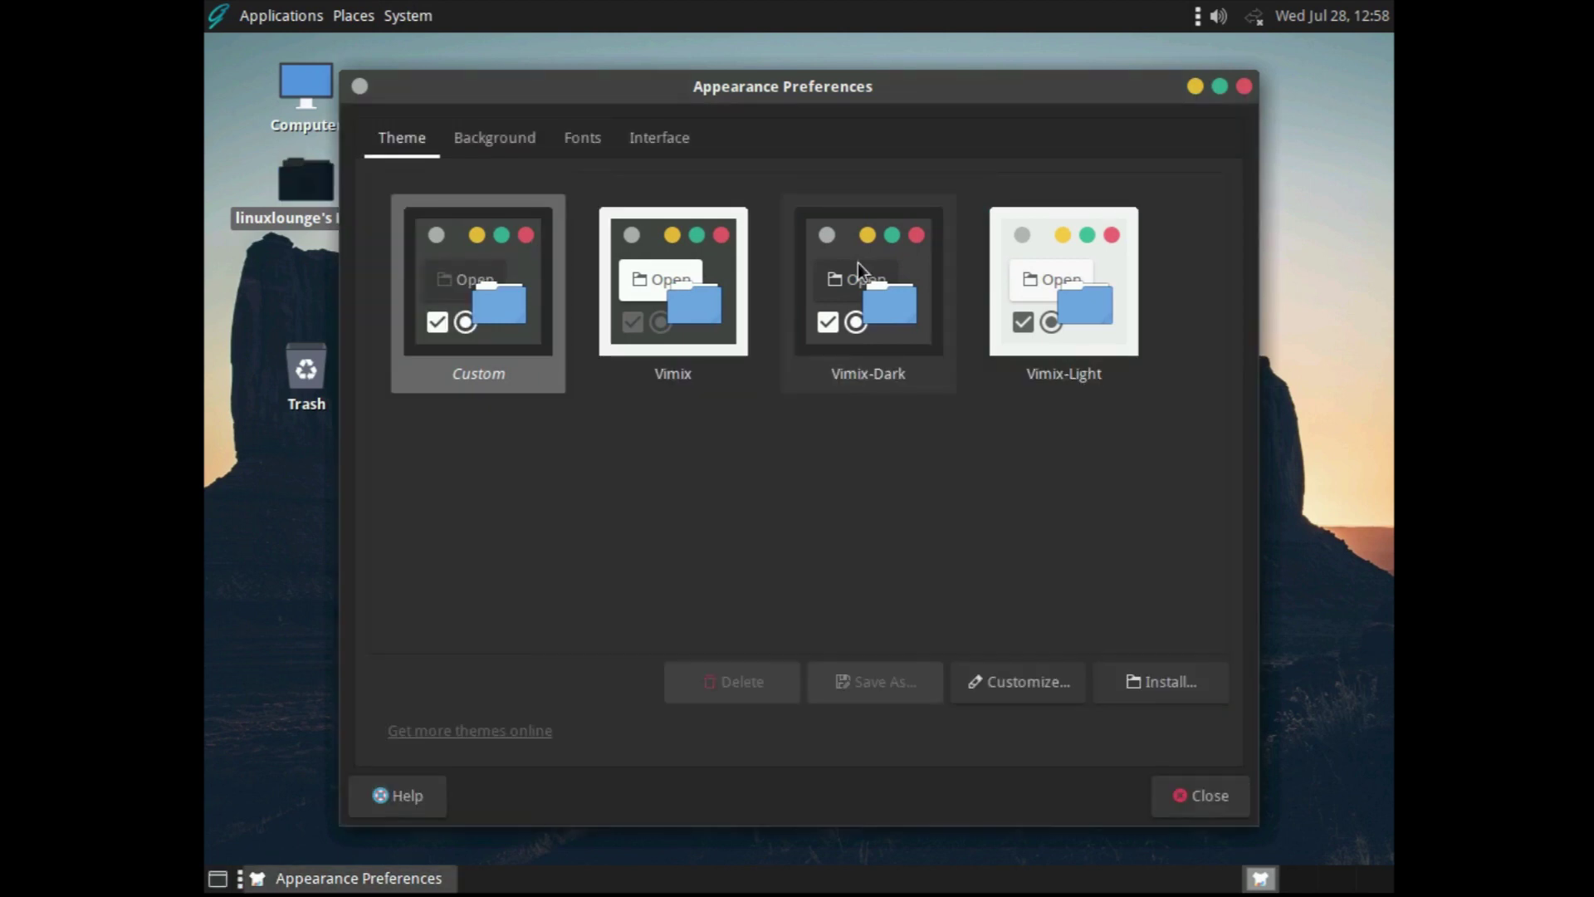
{"action": "left_click_drag", "start_coordinate": [804, 88], "coordinate": [747, 127]}
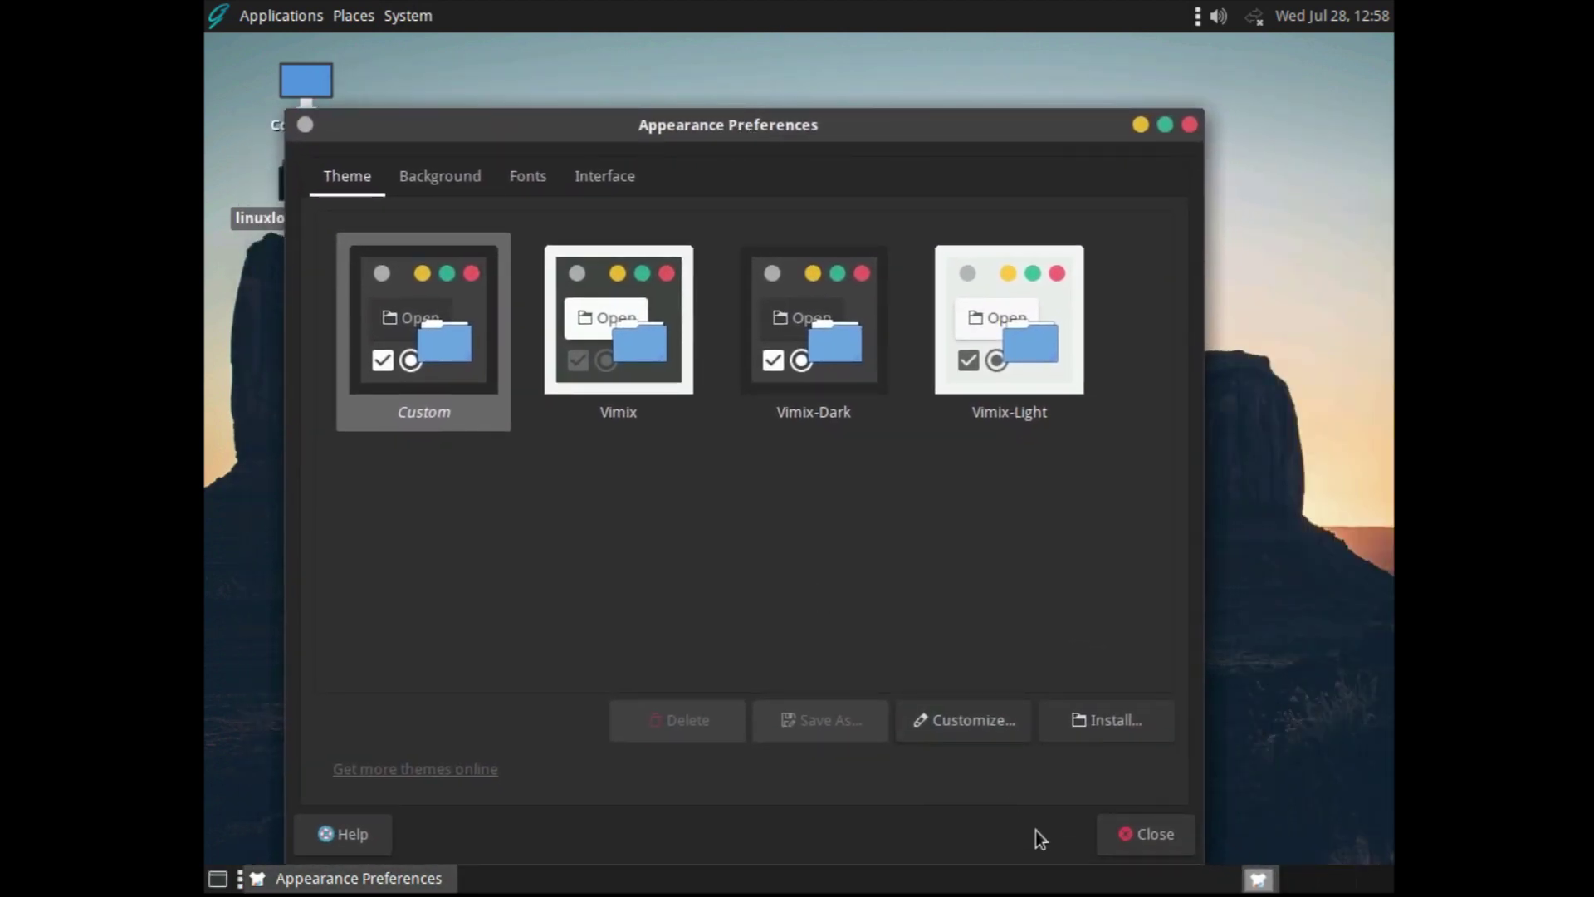
{"action": "left_click", "coordinate": [1116, 826]}
{"action": "left_click", "coordinate": [408, 15]}
{"action": "mouse_move", "coordinate": [571, 100]}
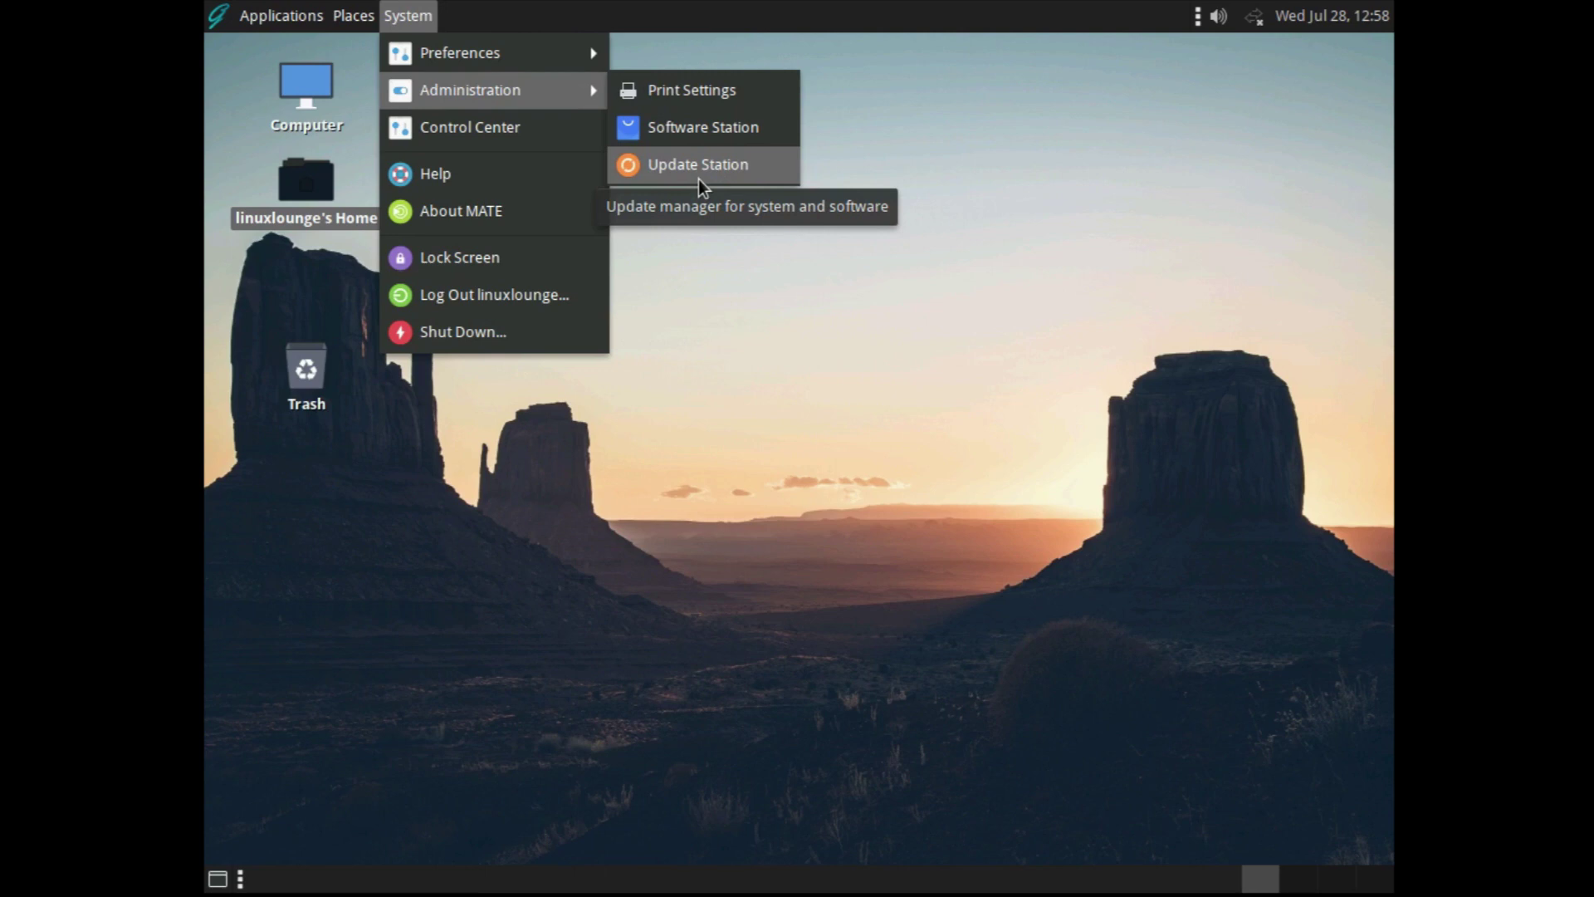
- Launch Software Station with administrator rights and dismiss the repository warning
{"action": "left_click", "coordinate": [699, 146]}
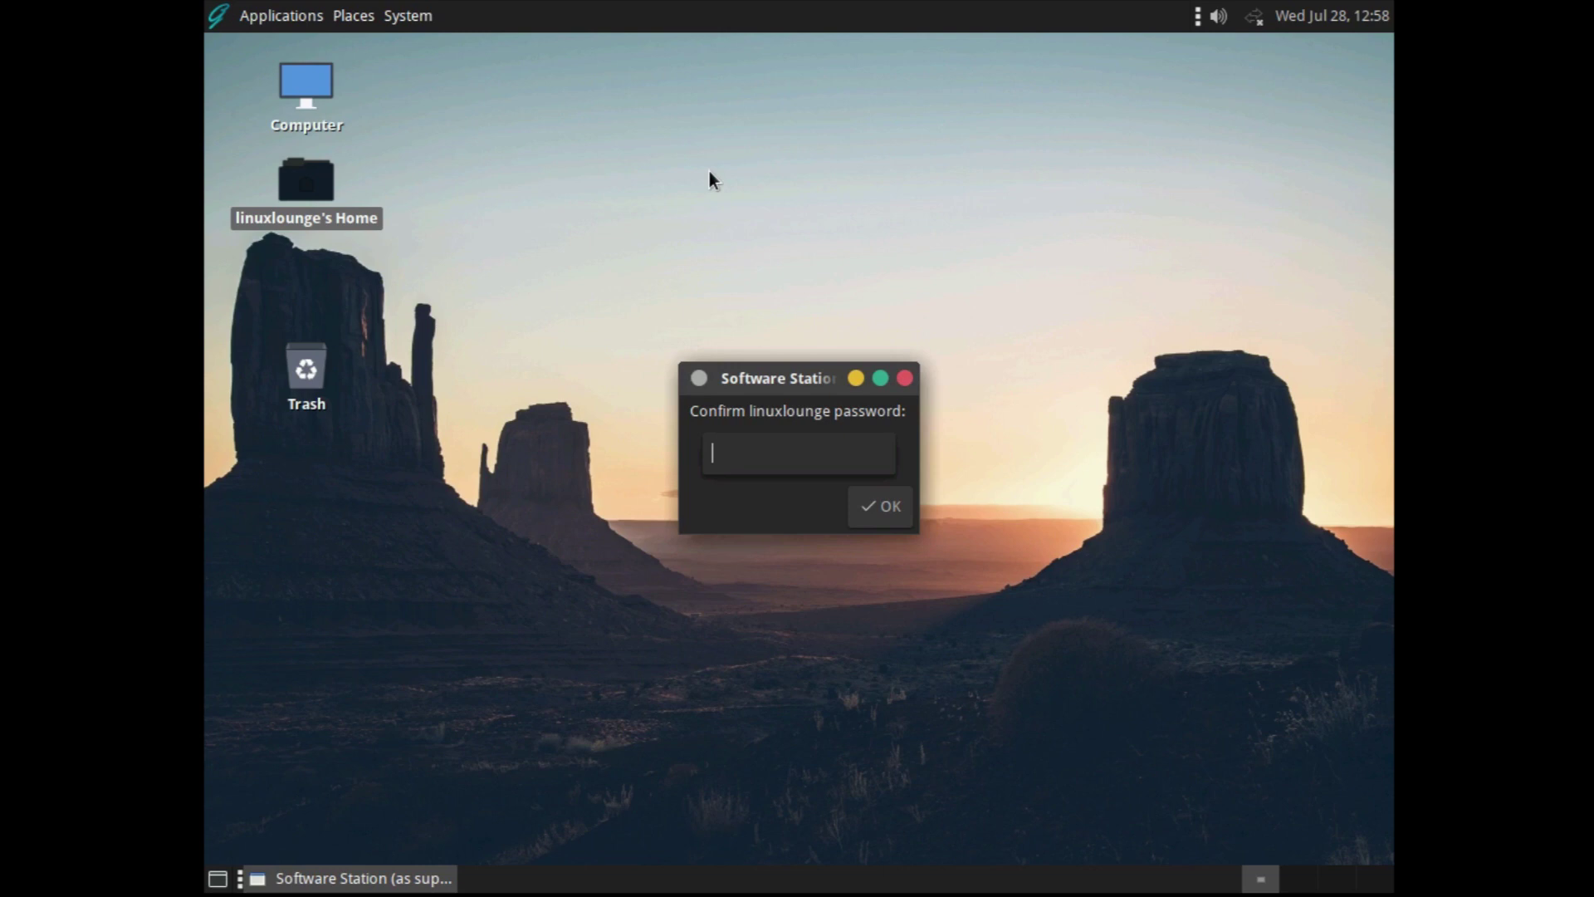
{"action": "key", "text": "Return"}
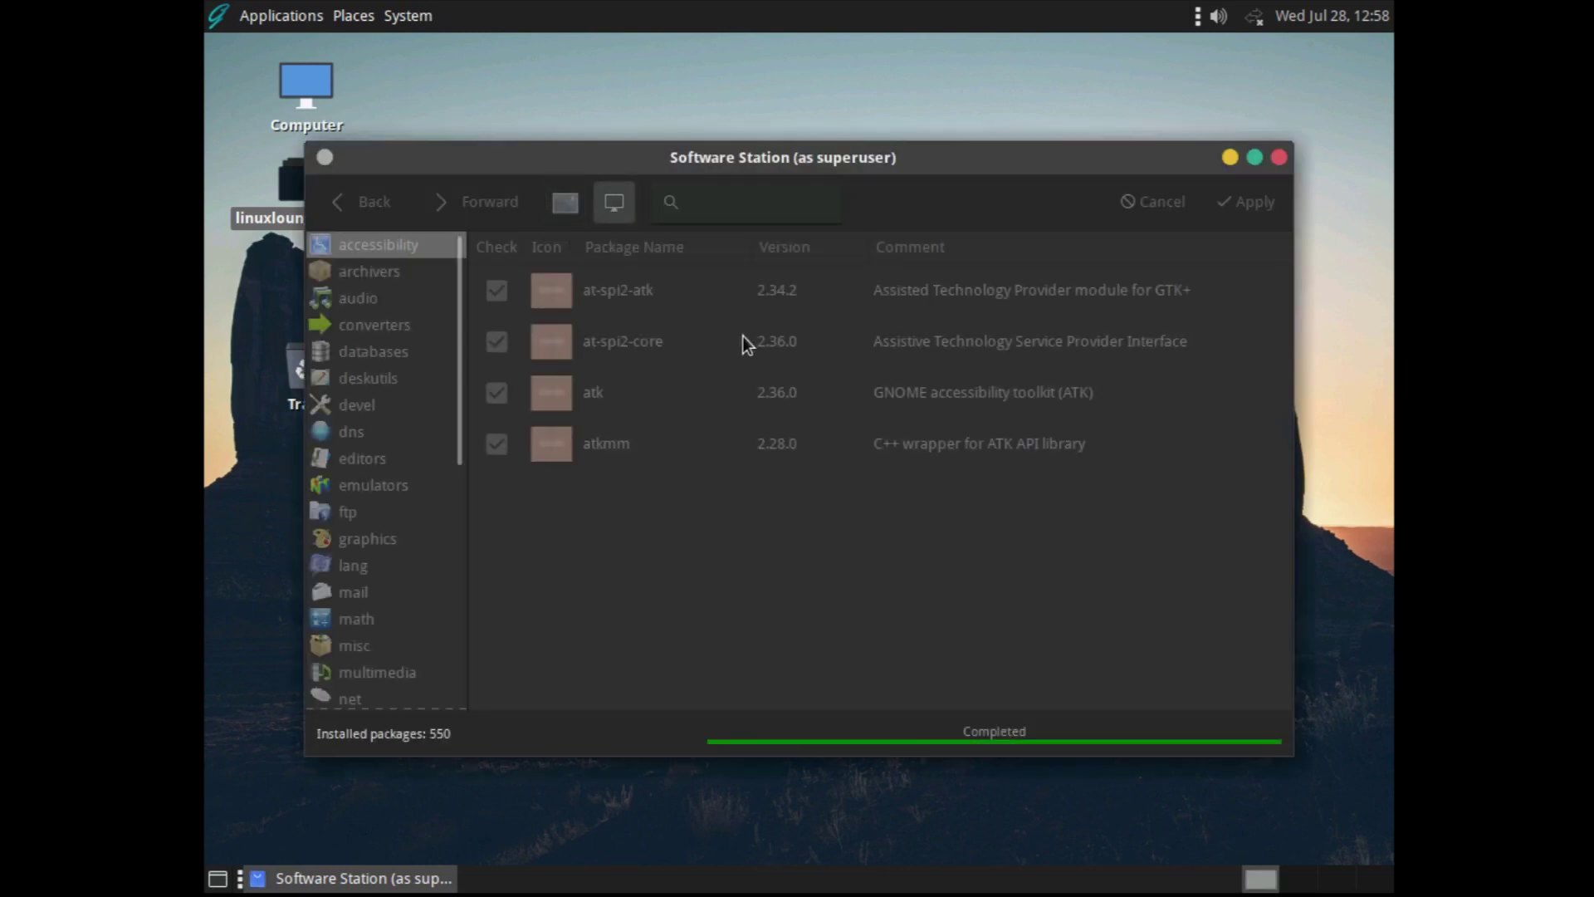
{"action": "left_click", "coordinate": [804, 481]}
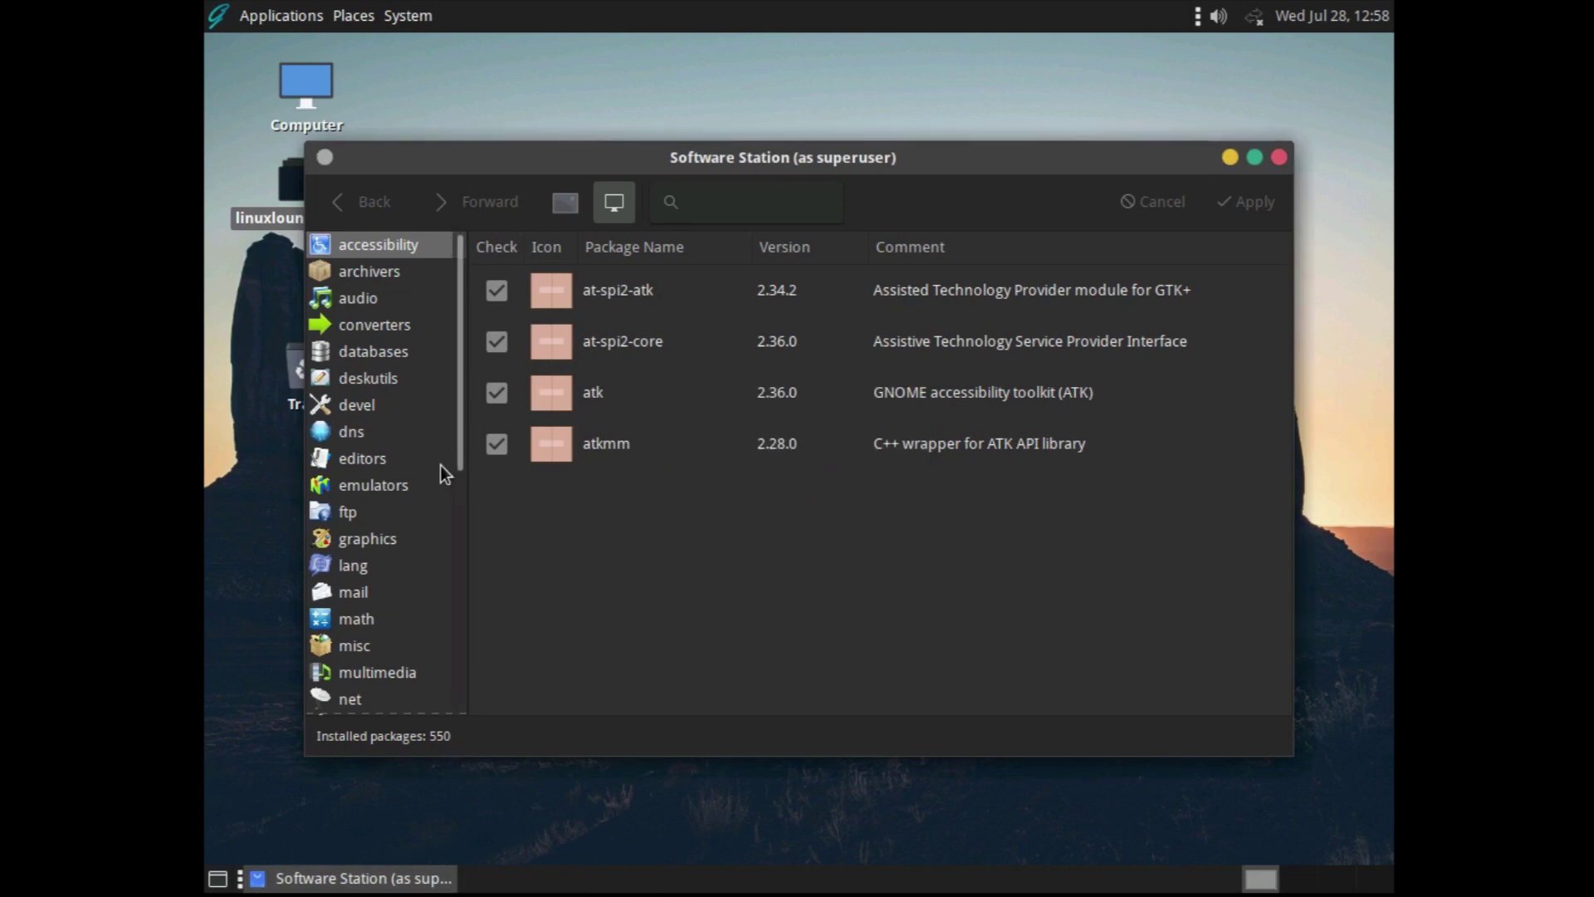
- Browse installed packages in the dns, devel and audio categories
{"action": "scroll", "coordinate": [422, 412], "scroll_direction": "down", "scroll_amount": 6}
{"action": "scroll", "coordinate": [396, 425], "scroll_direction": "up", "scroll_amount": 6}
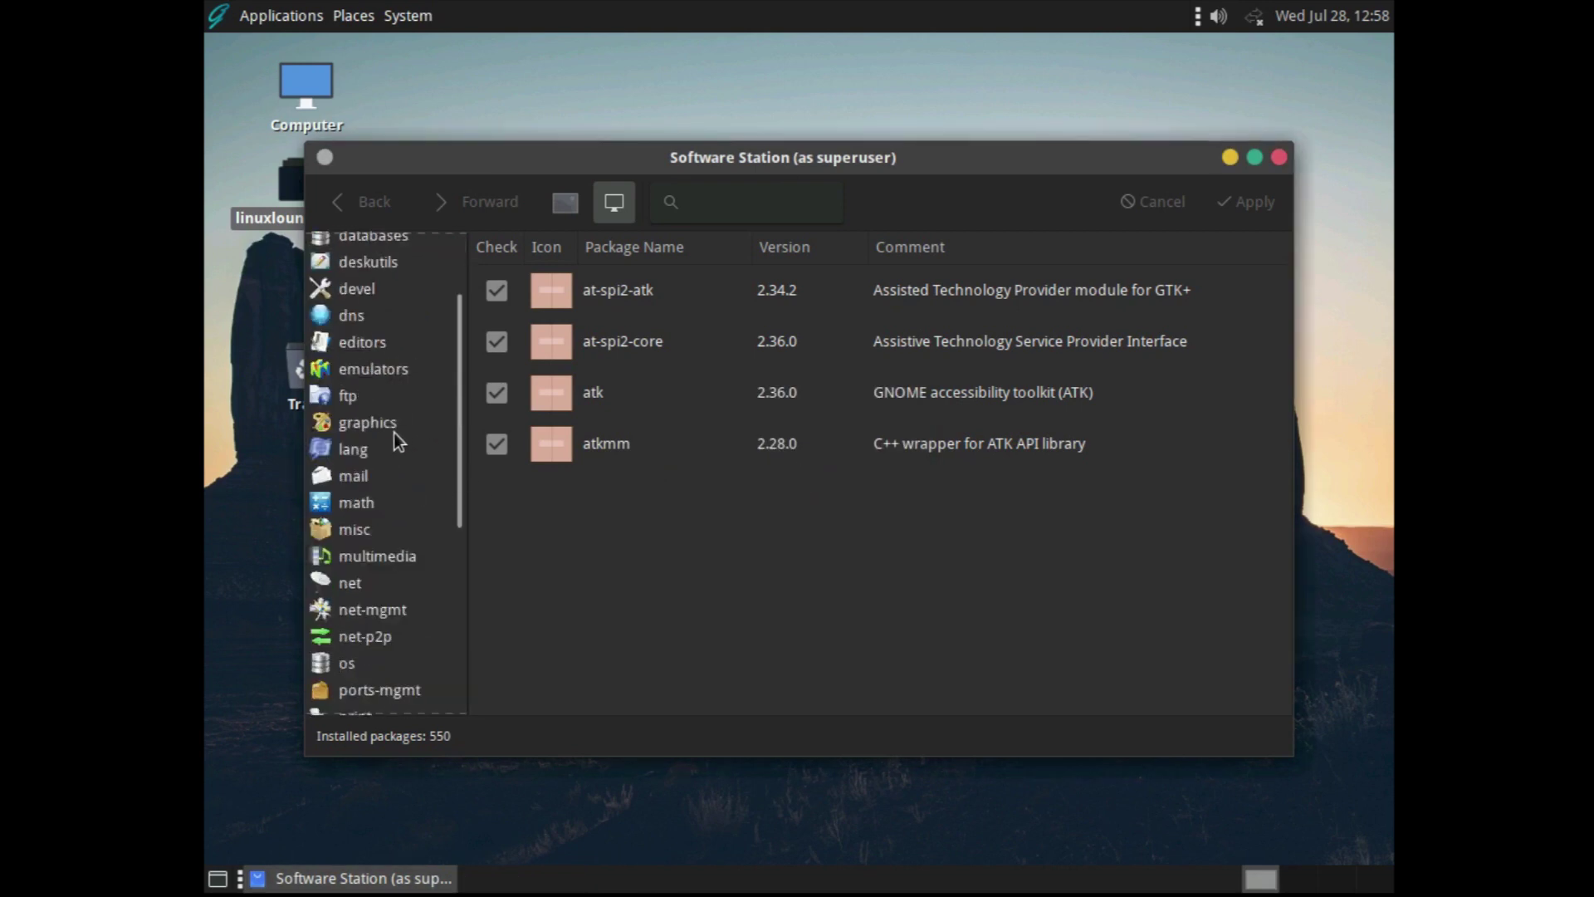
{"action": "left_click", "coordinate": [385, 429]}
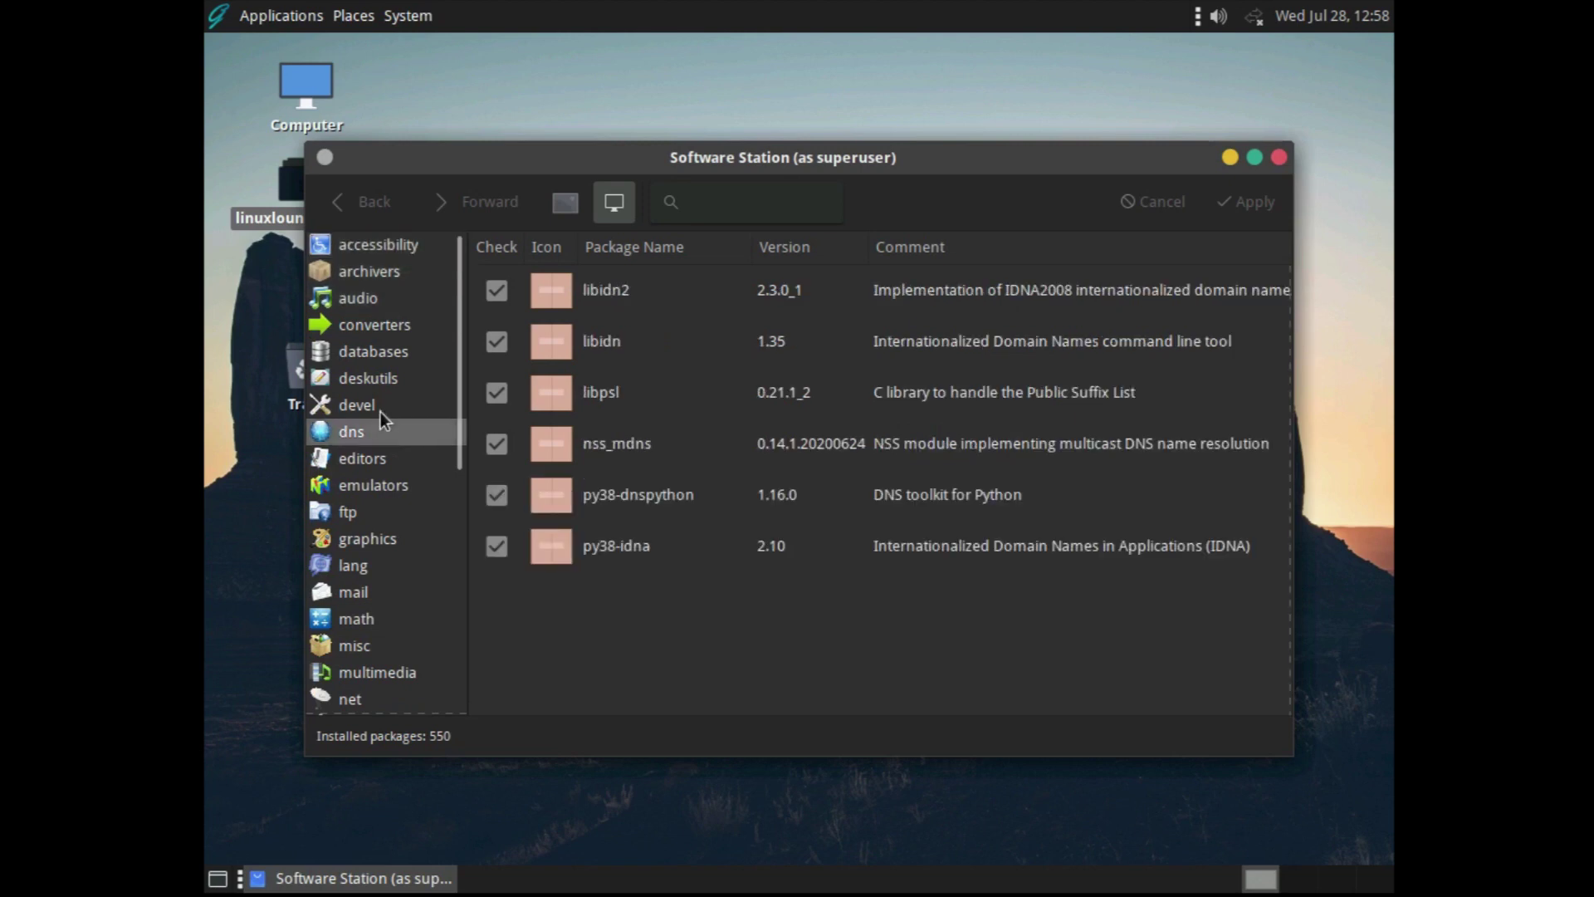
{"action": "left_click", "coordinate": [380, 411]}
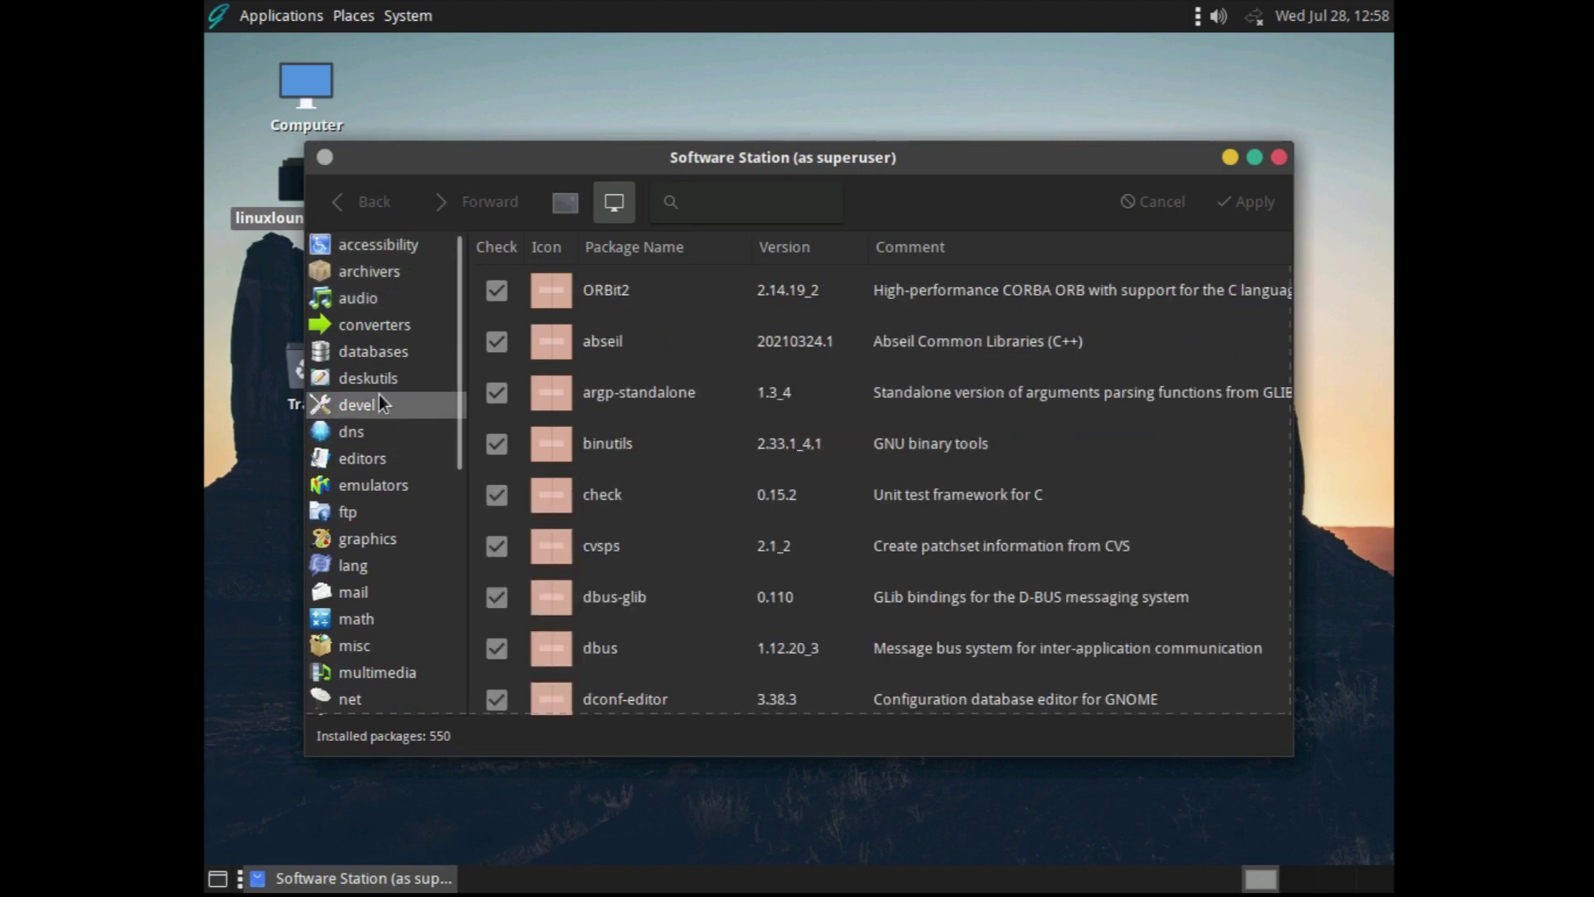
{"action": "scroll", "coordinate": [379, 395], "scroll_direction": "down", "scroll_amount": 3}
{"action": "scroll", "coordinate": [376, 393], "scroll_direction": "up", "scroll_amount": 3}
{"action": "left_click", "coordinate": [396, 309]}
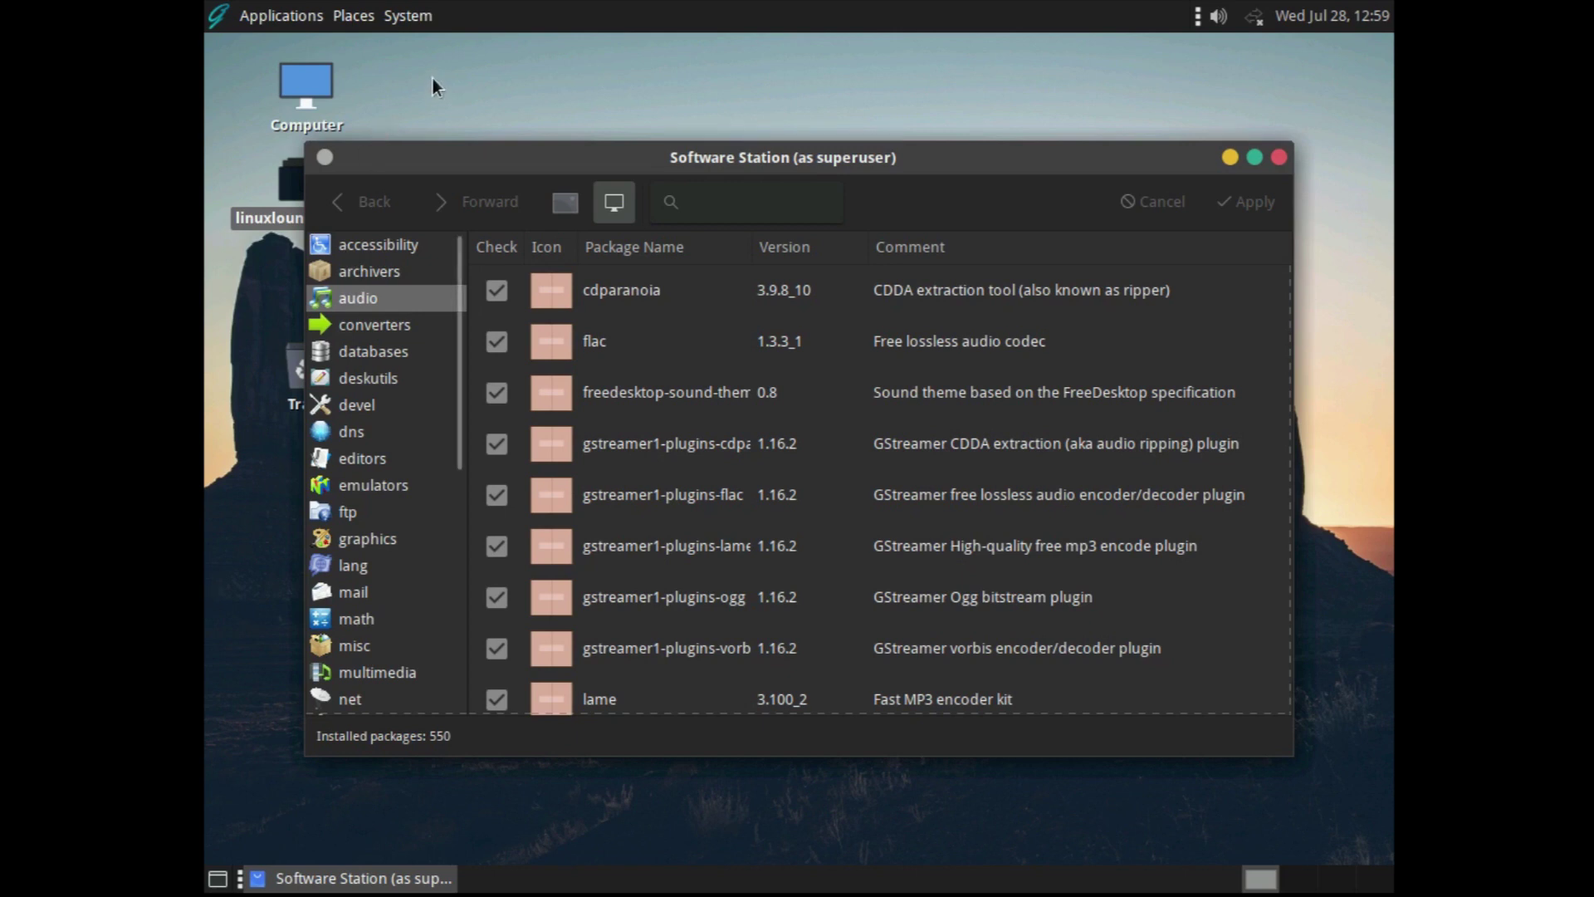
{"action": "left_click", "coordinate": [407, 15]}
{"action": "mouse_move", "coordinate": [442, 77]}
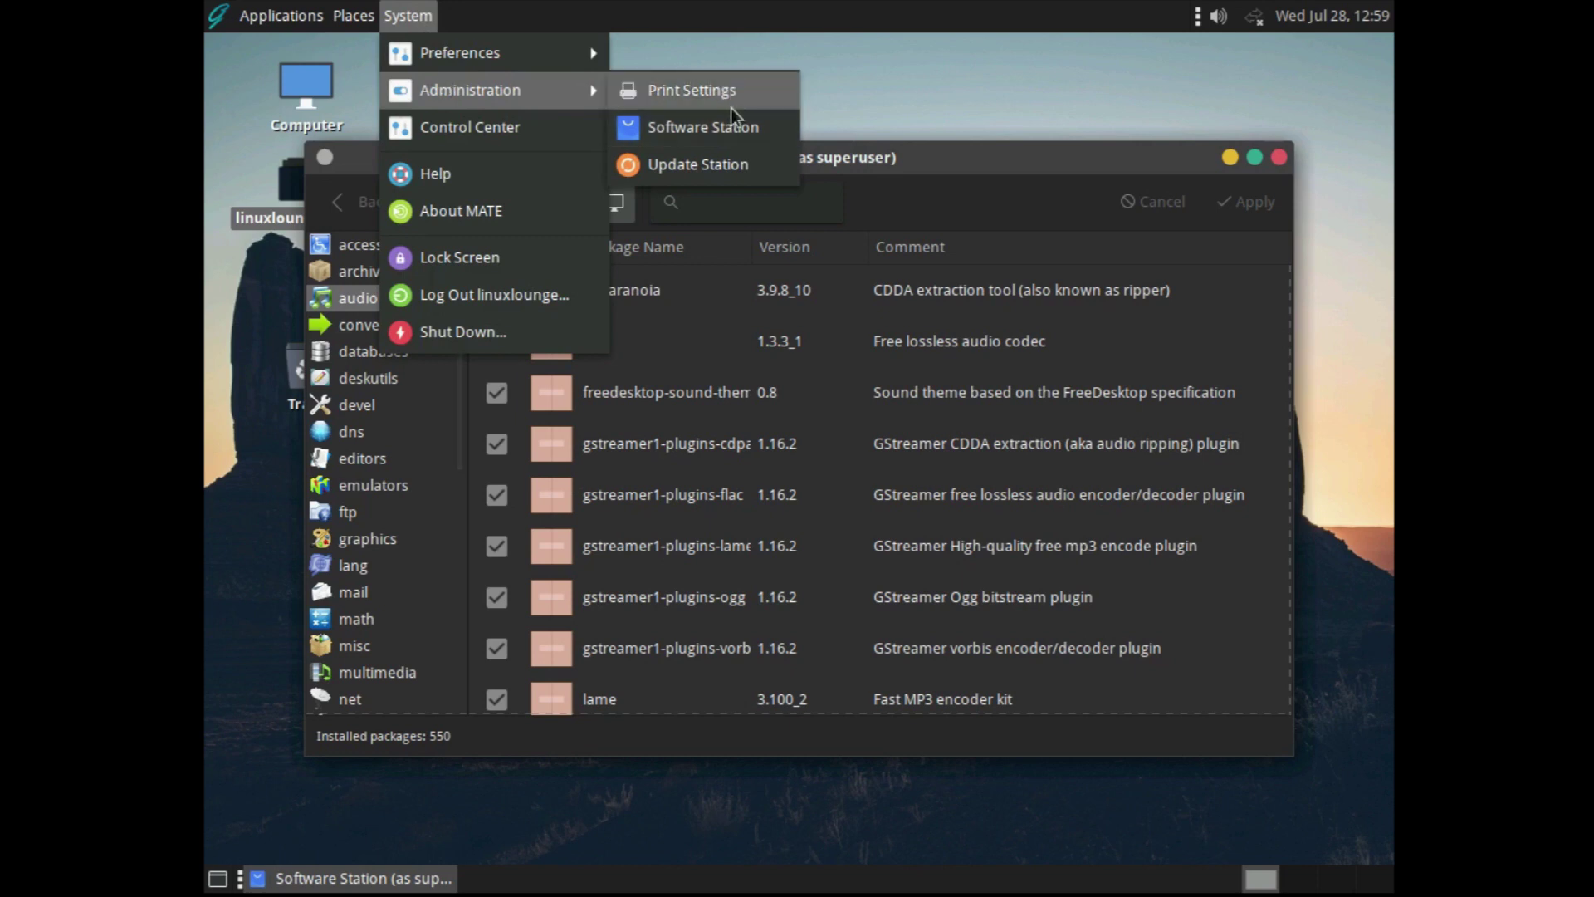
{"action": "left_click", "coordinate": [729, 158]}
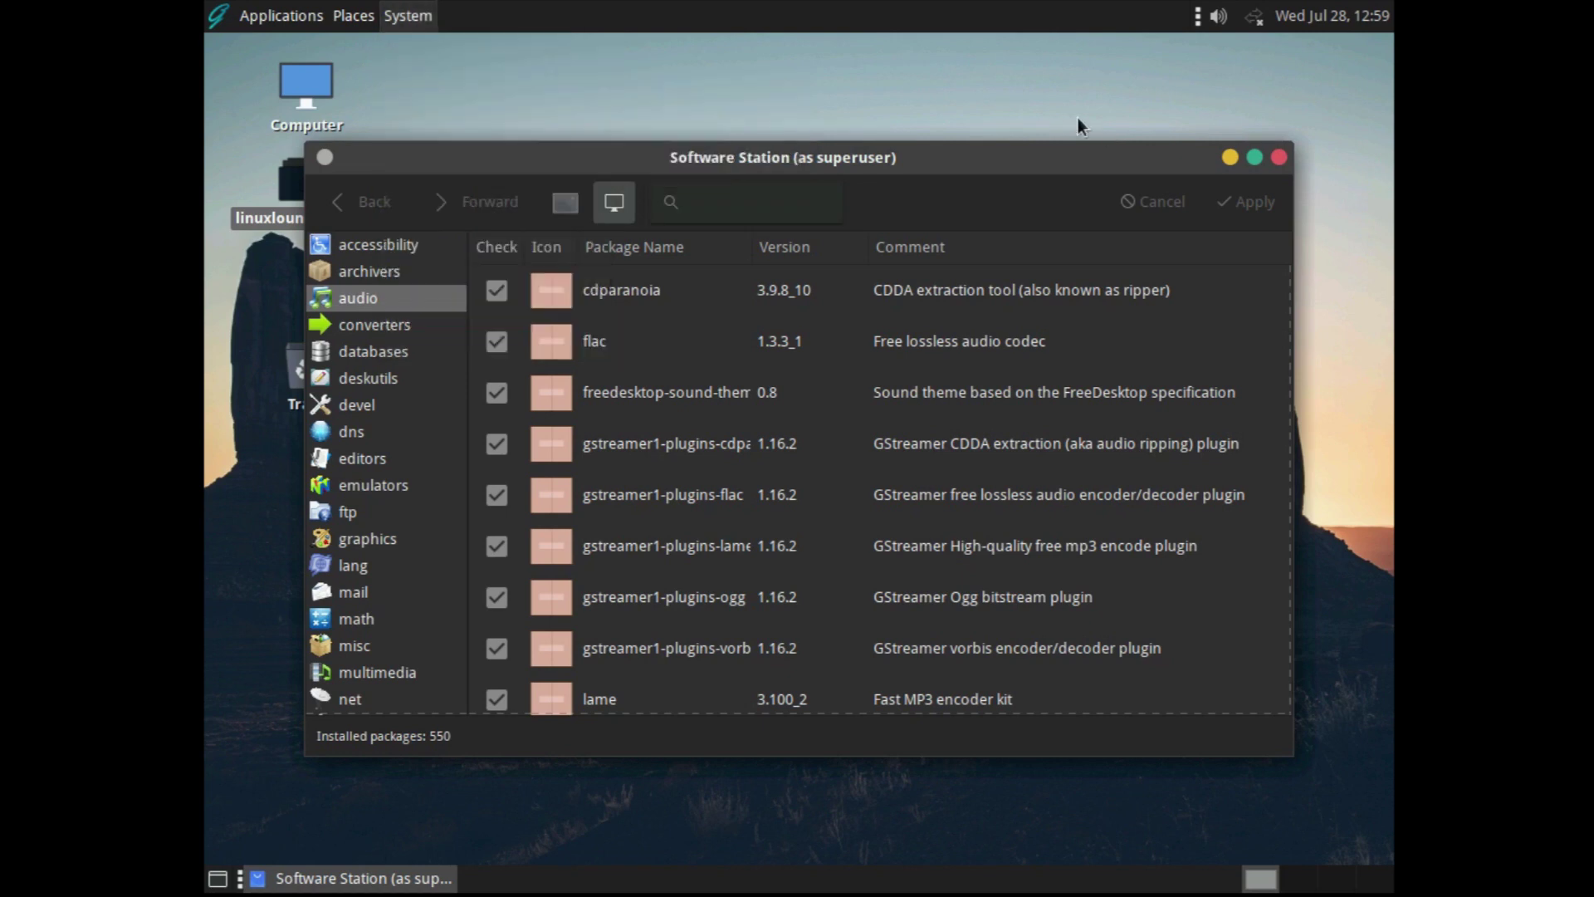
{"action": "left_click", "coordinate": [260, 16]}
{"action": "mouse_move", "coordinate": [335, 274]}
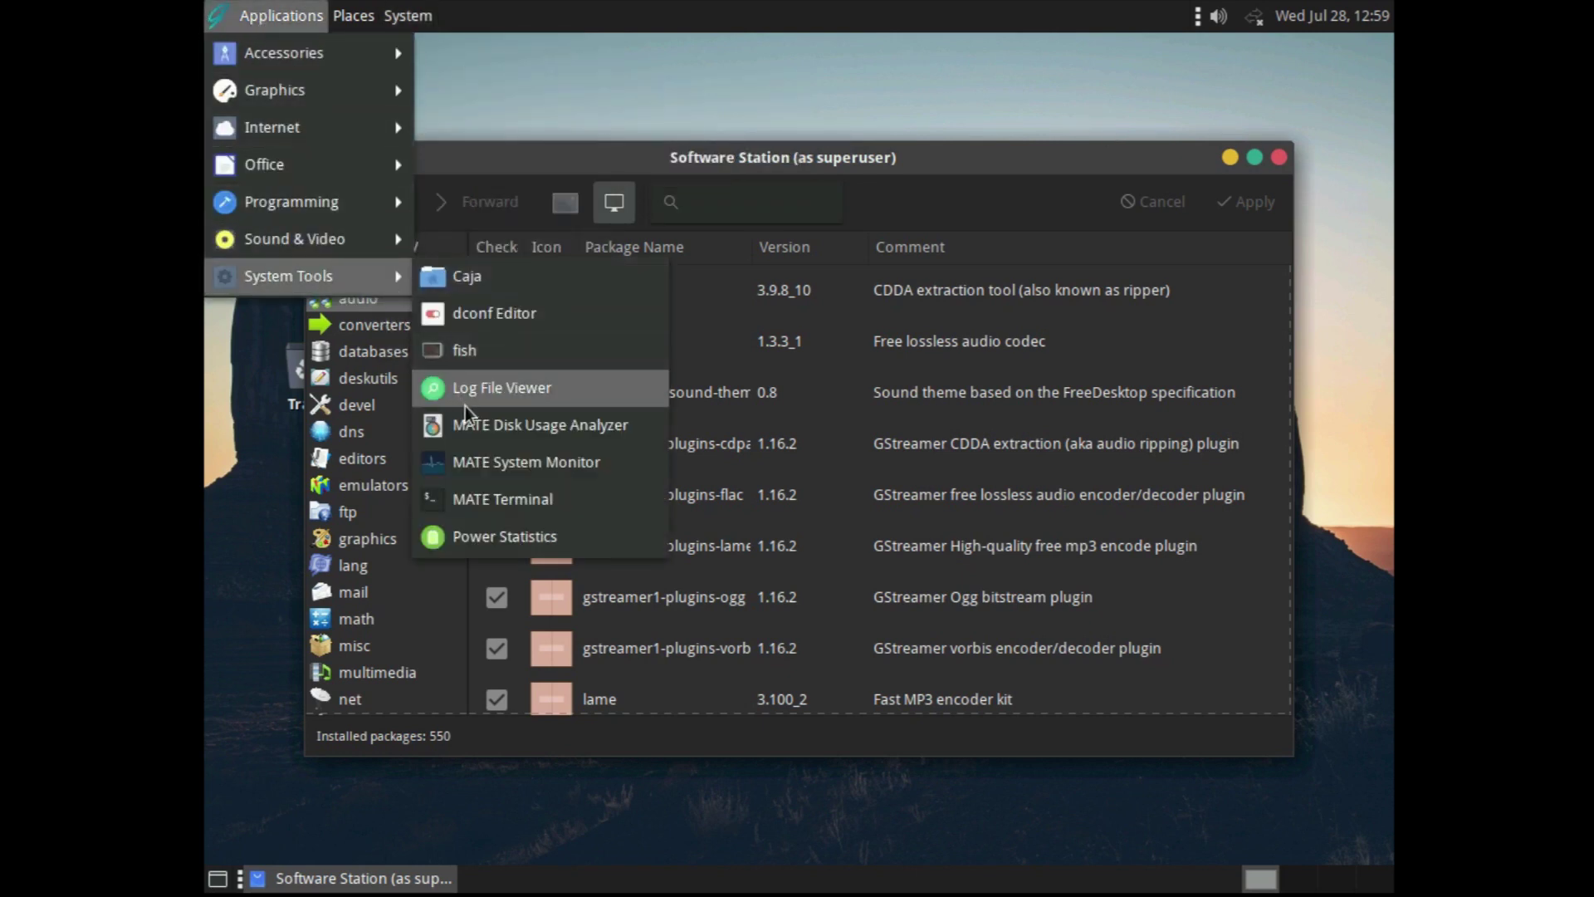
{"action": "left_click", "coordinate": [492, 499]}
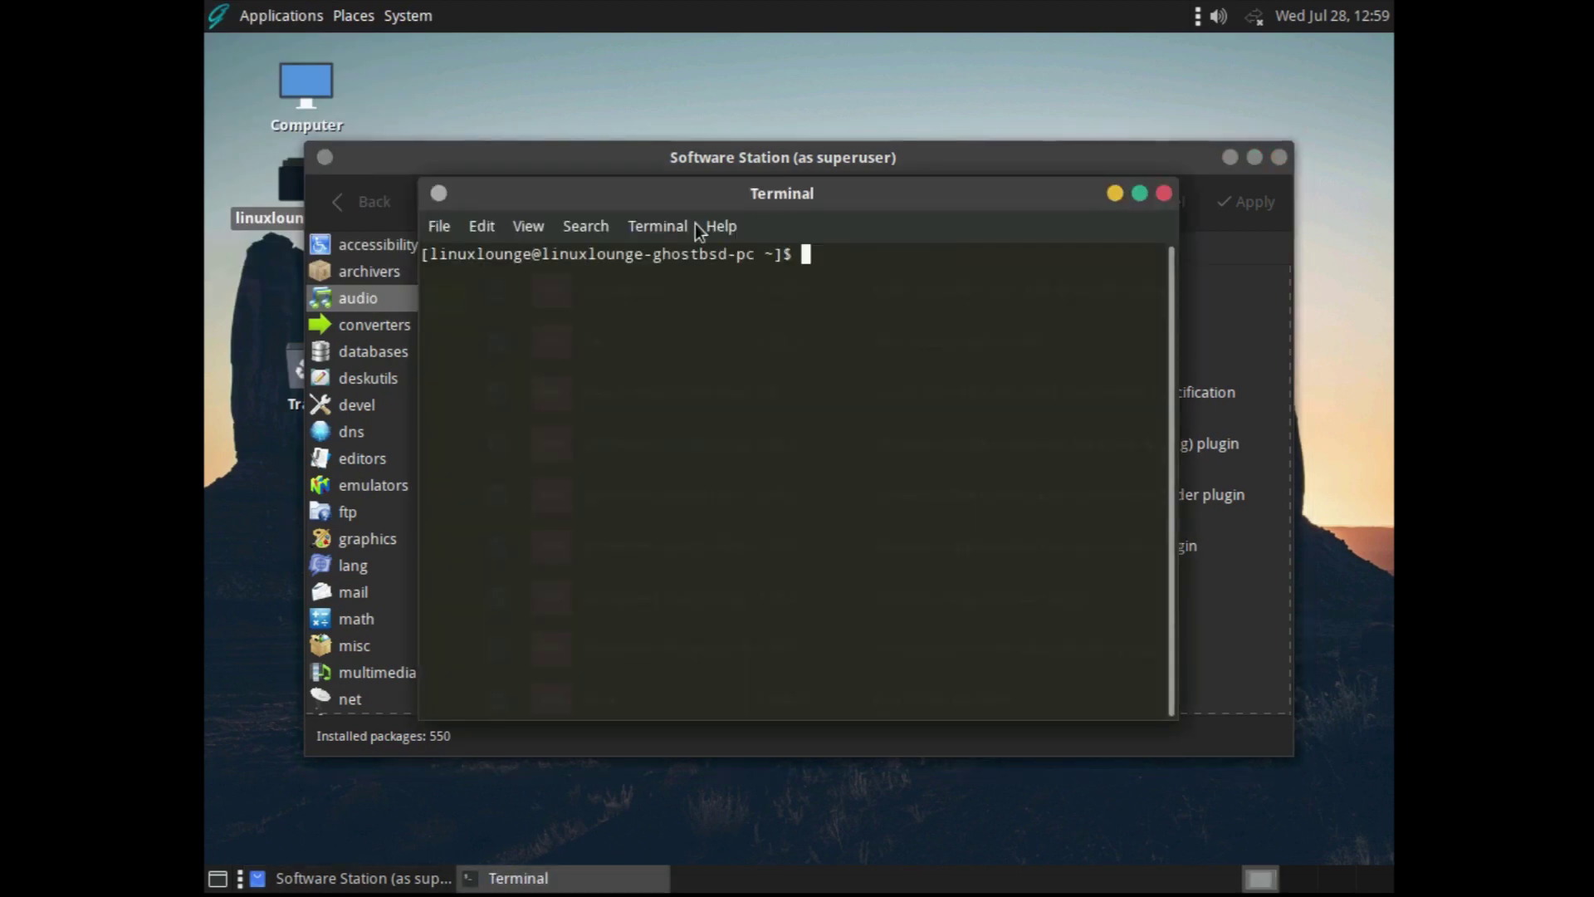
{"action": "left_click", "coordinate": [1164, 193]}
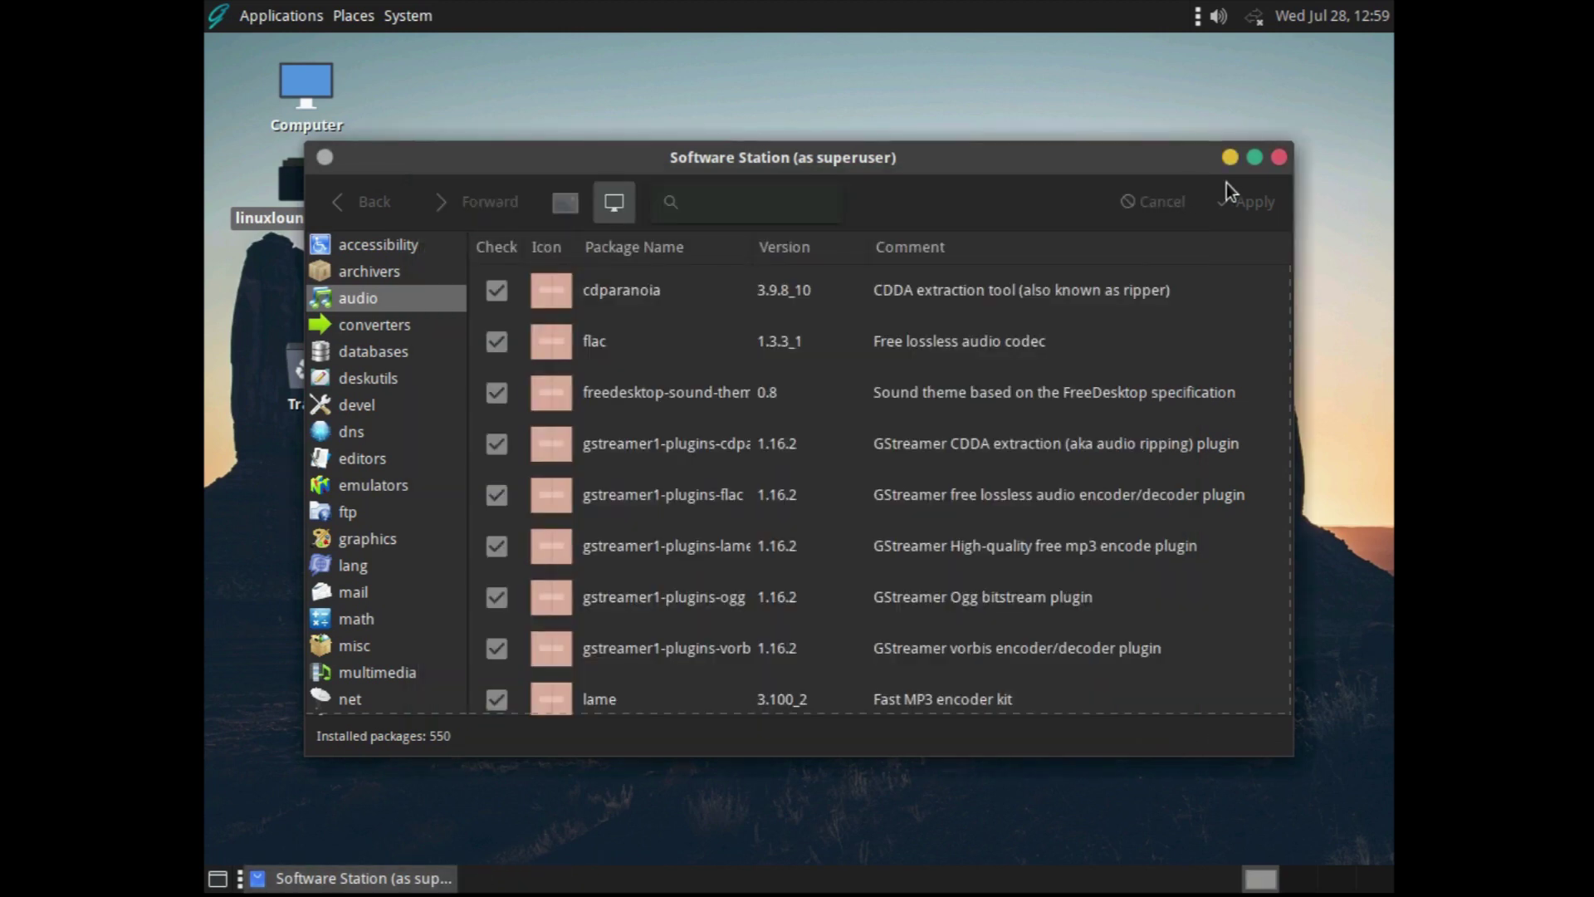
- Close the Software Station window
{"action": "left_click", "coordinate": [1279, 158]}
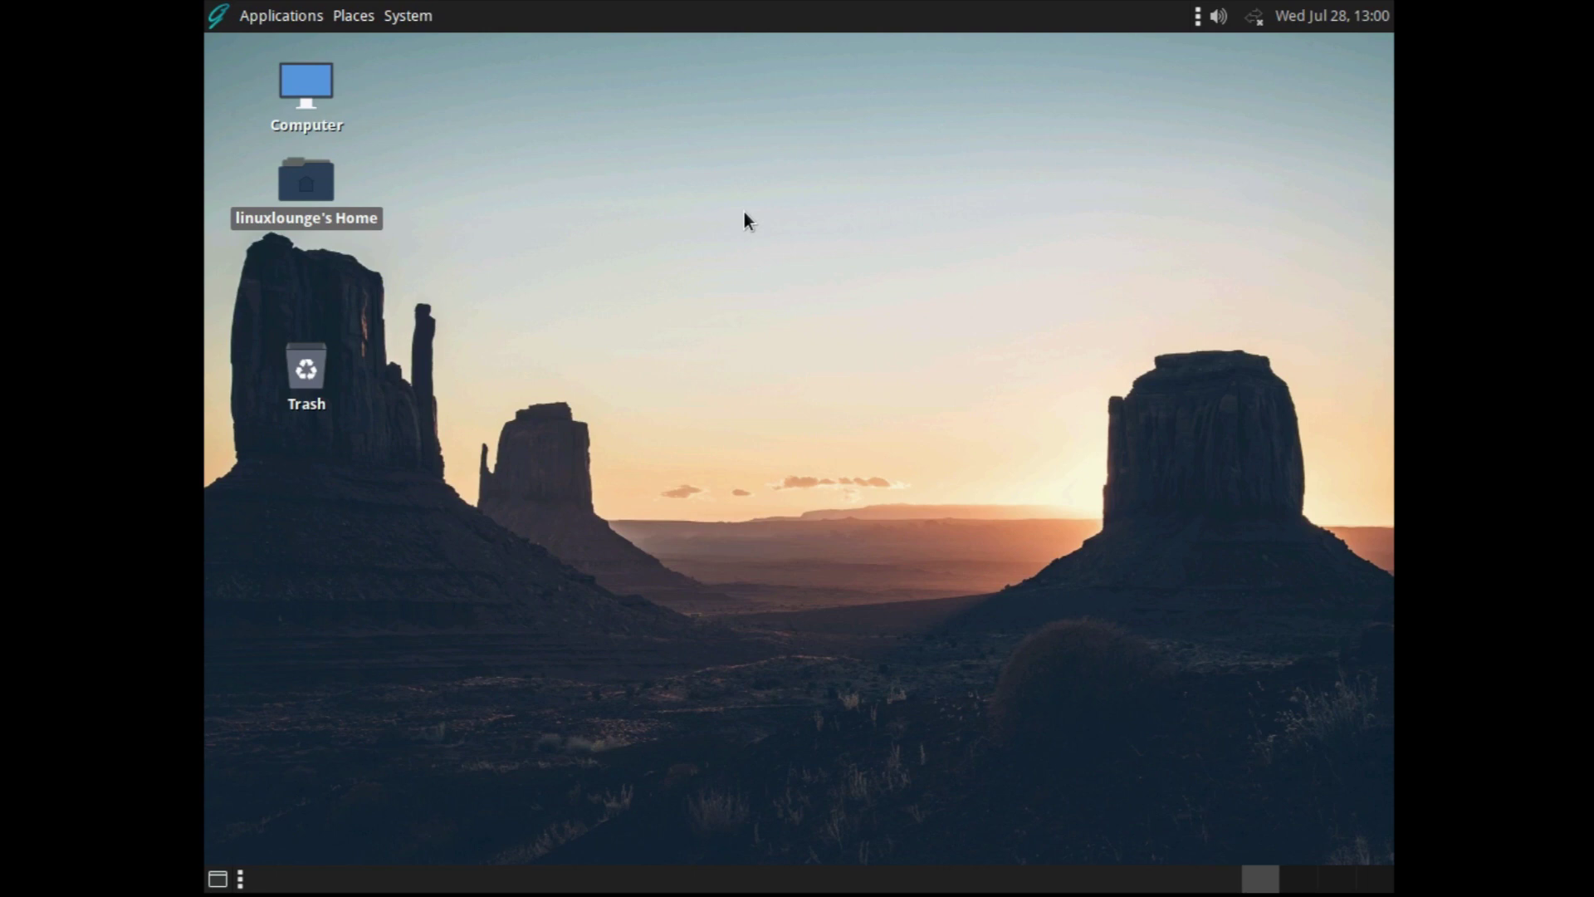
- Preview several background photos, set the red-leaves image as wallpaper, and close Appearance Preferences
{"action": "right_click", "coordinate": [744, 218]}
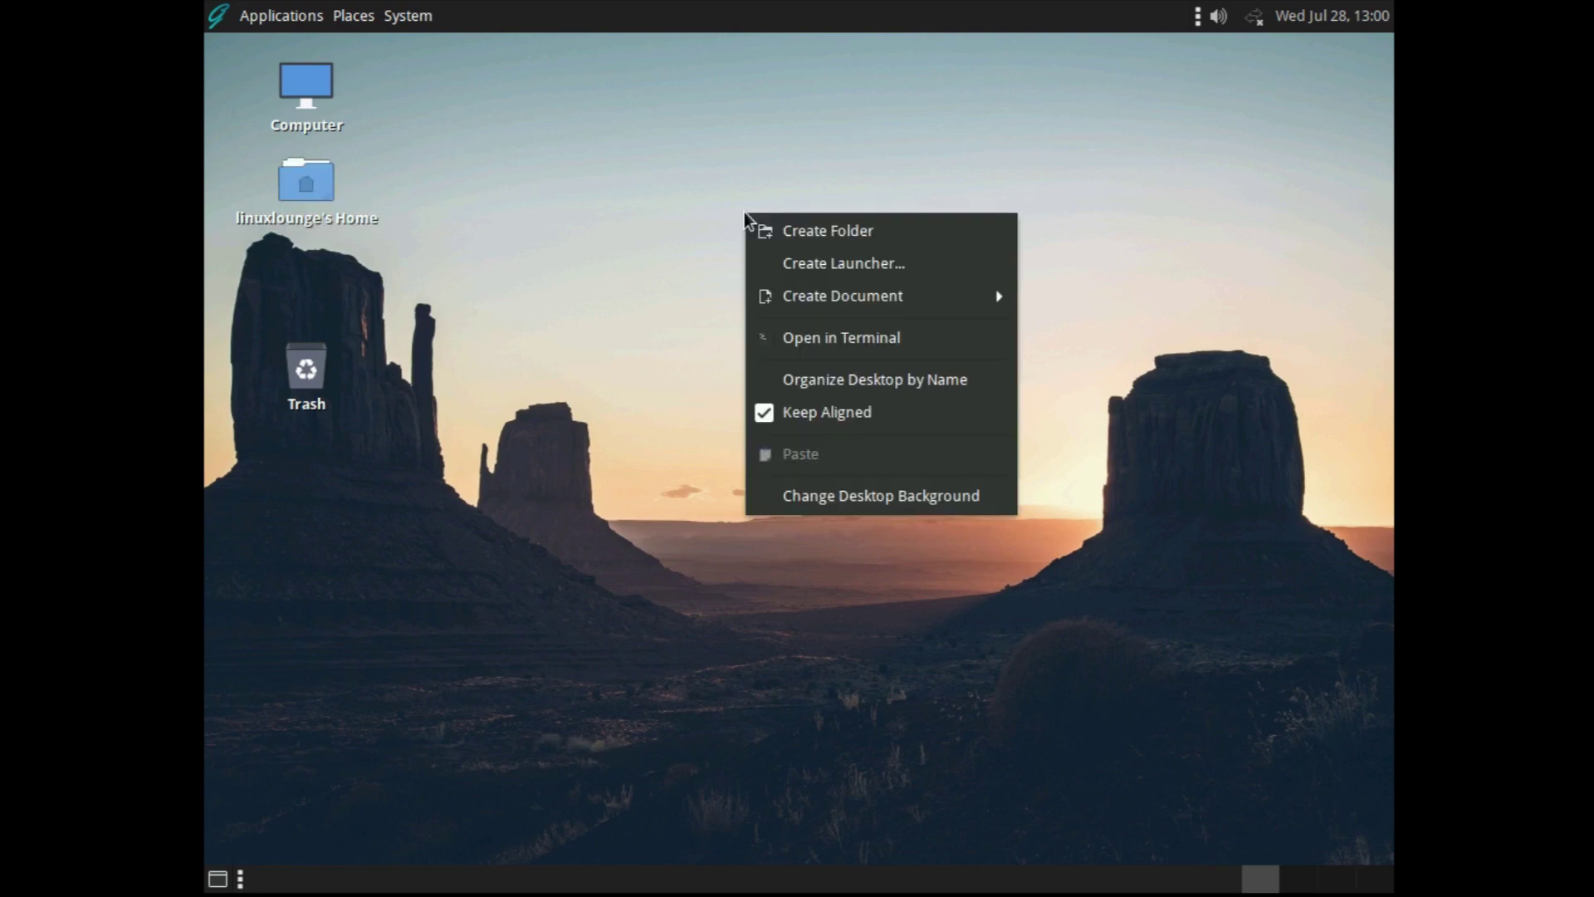
{"action": "left_click", "coordinate": [848, 489]}
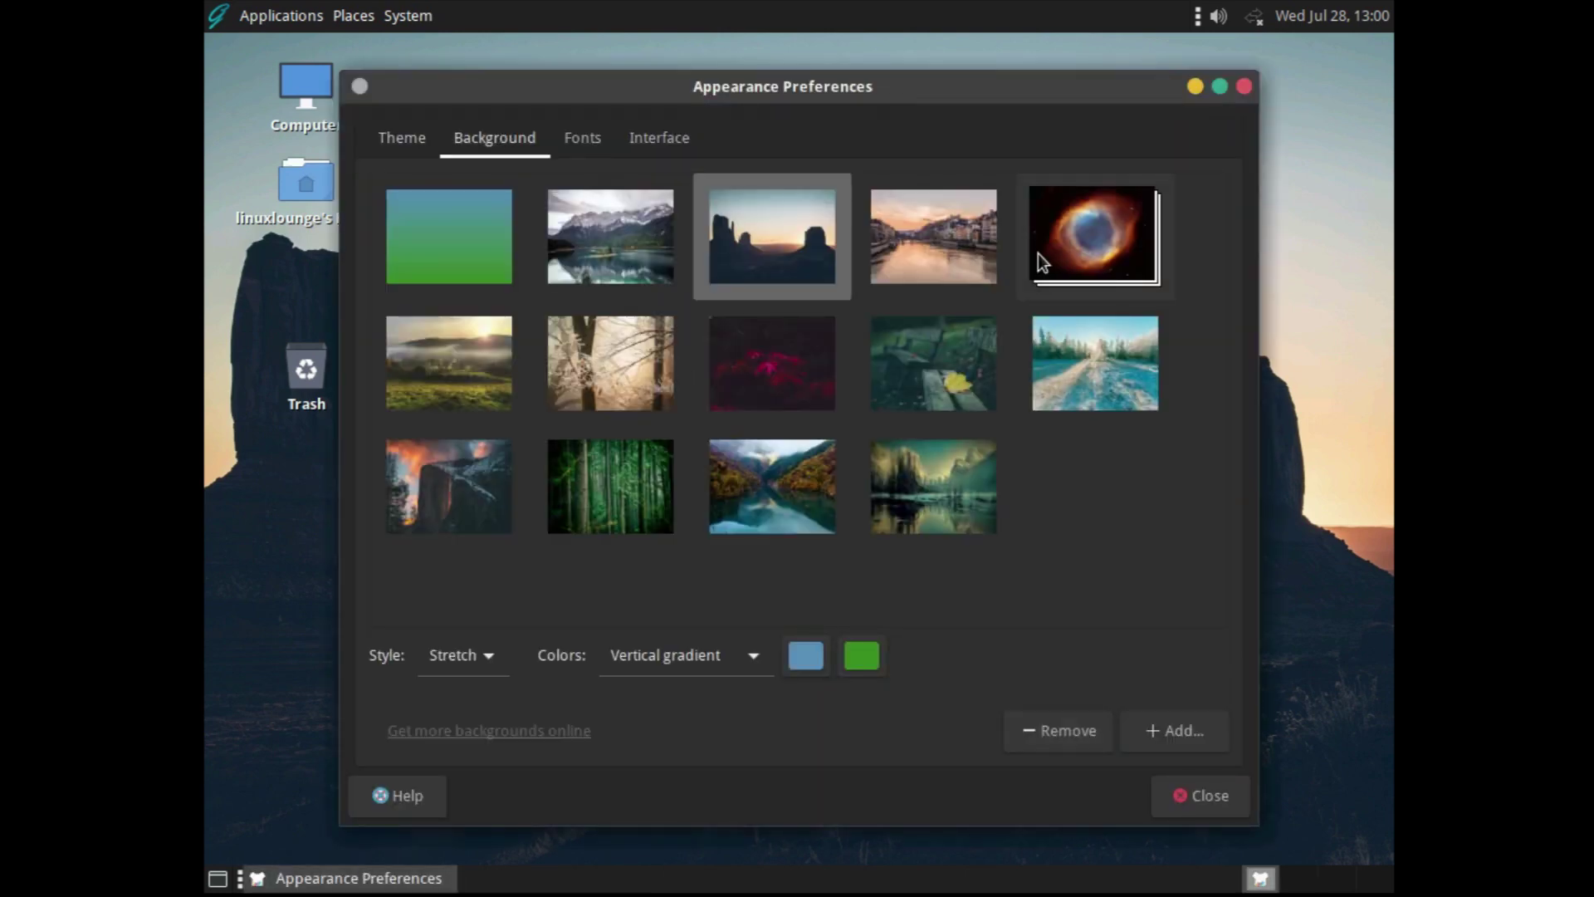
{"action": "left_click", "coordinate": [985, 406]}
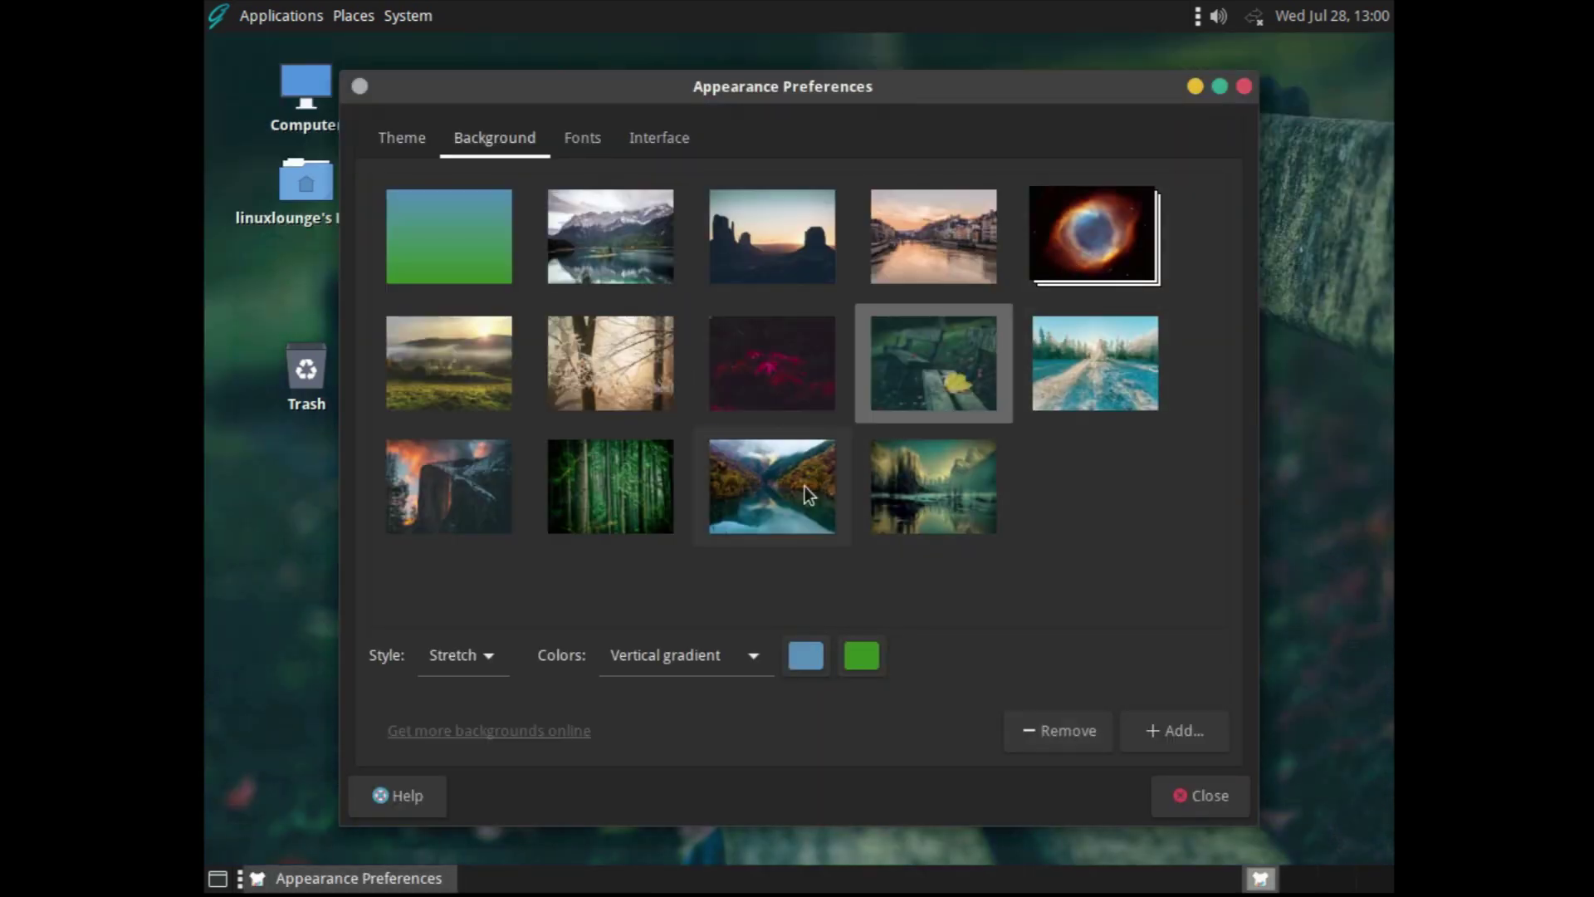
{"action": "left_click", "coordinate": [804, 486]}
{"action": "left_click", "coordinate": [498, 494]}
{"action": "left_click", "coordinate": [594, 486]}
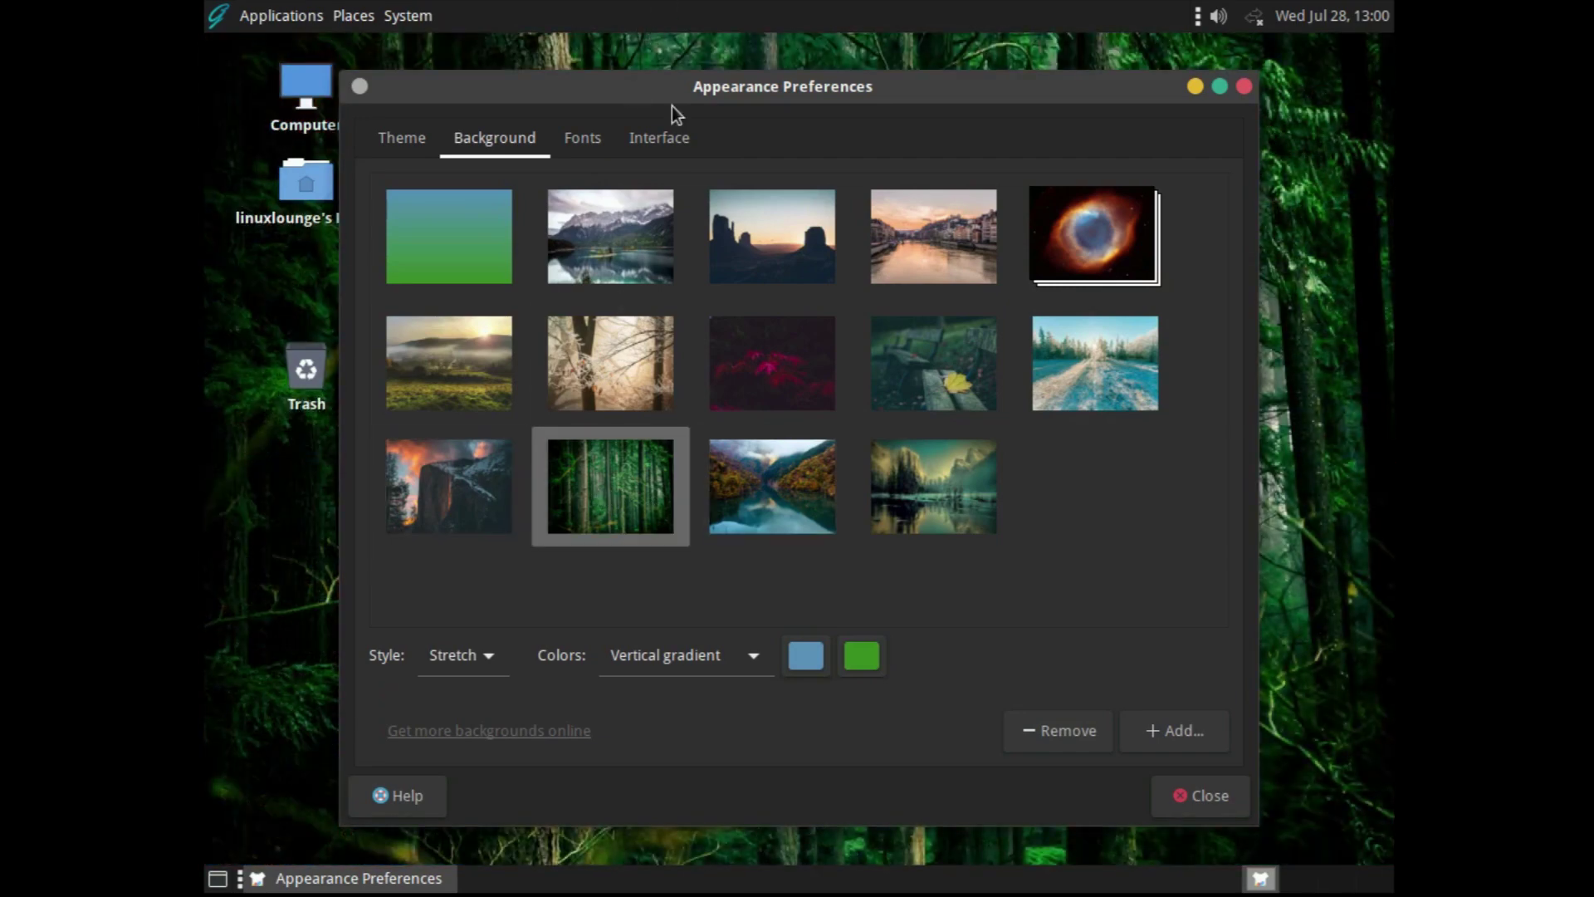
{"action": "left_click", "coordinate": [1122, 382]}
{"action": "left_click", "coordinate": [741, 381]}
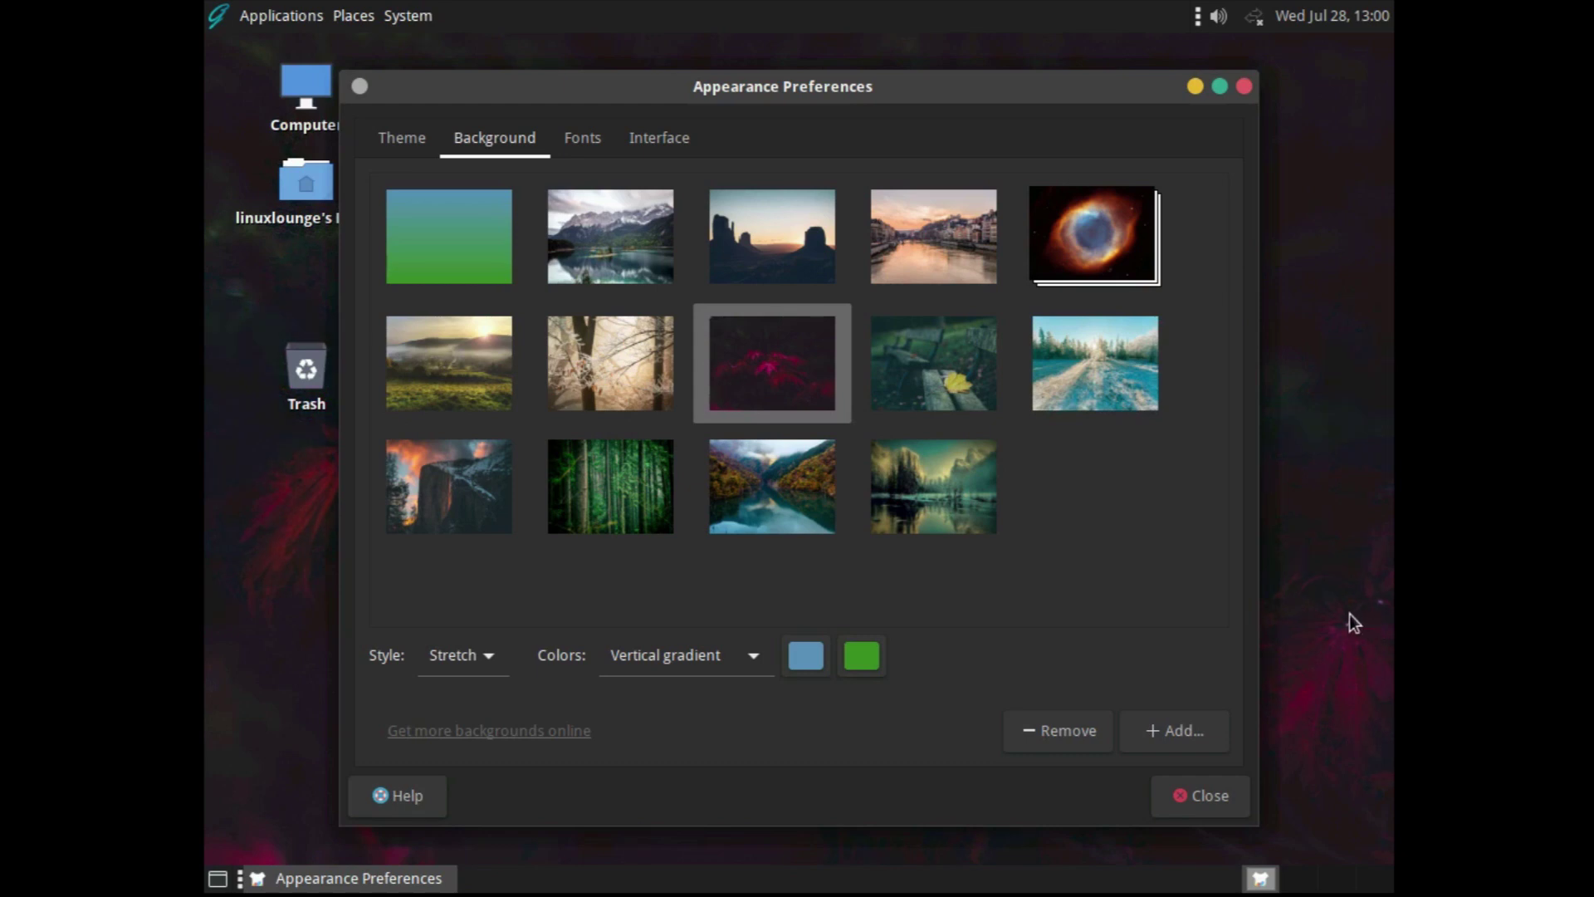
{"action": "left_click", "coordinate": [1179, 805]}
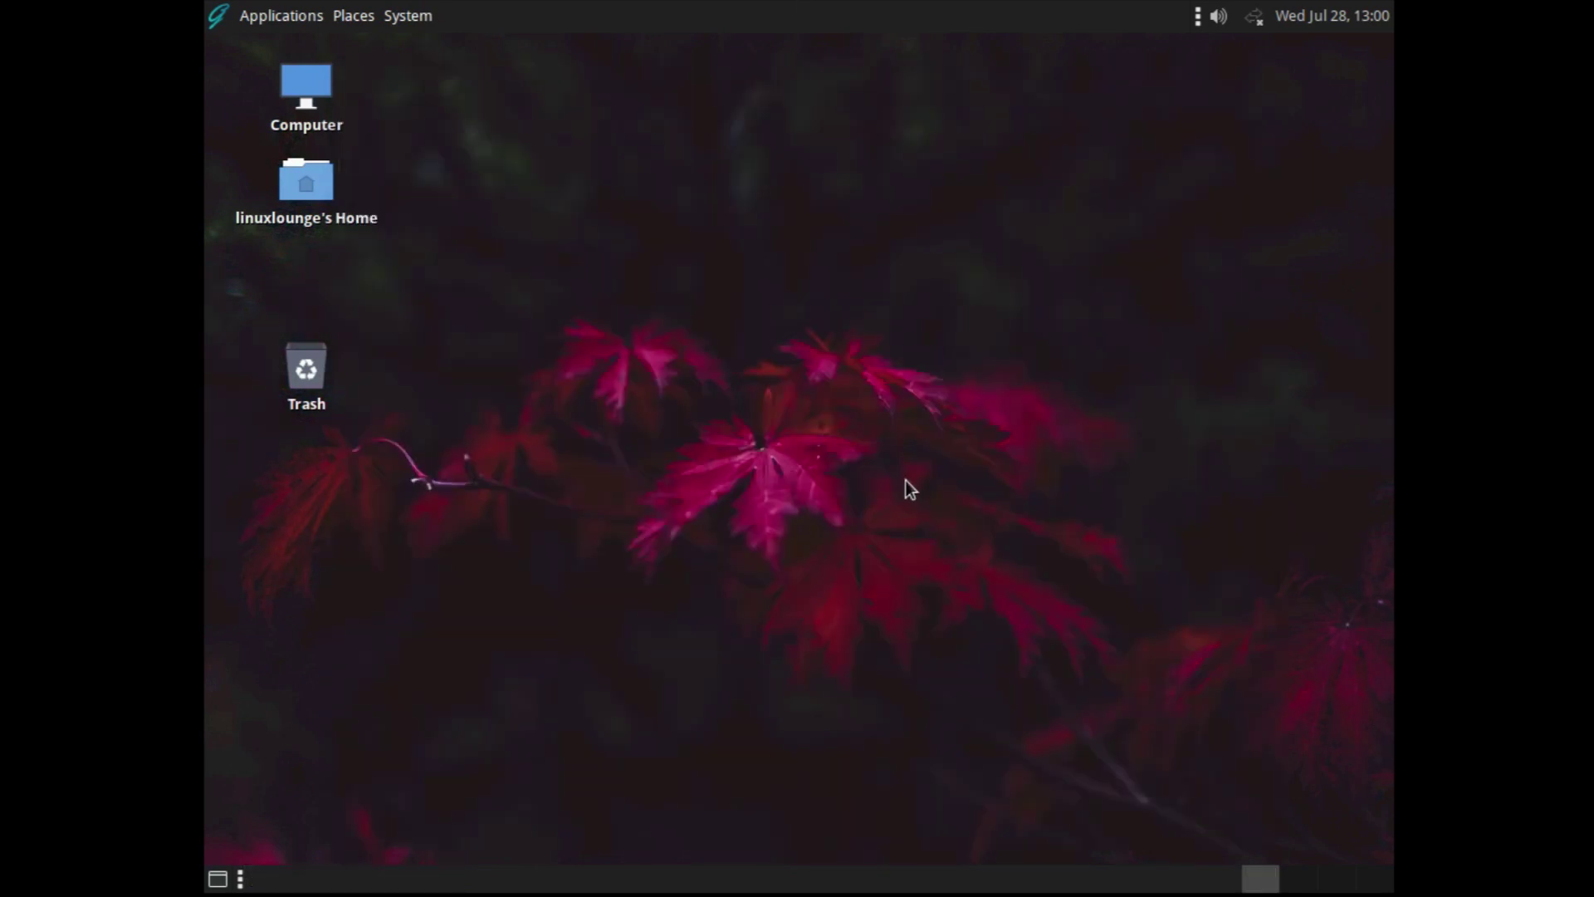